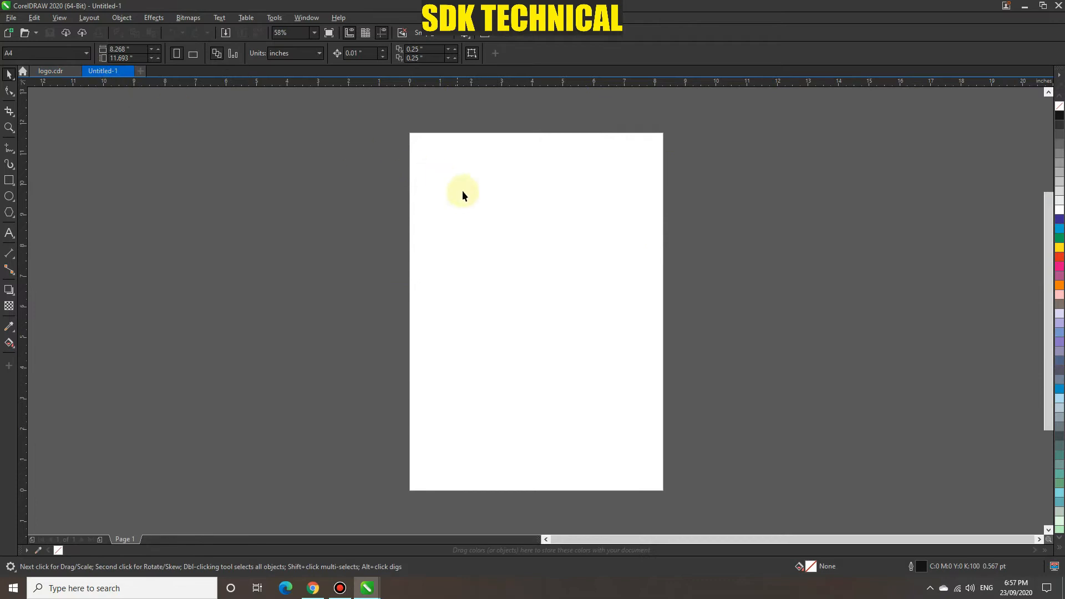
Save the drawing to the Desktop as a CorelDRAW file named "shadow effect"
click(11, 18)
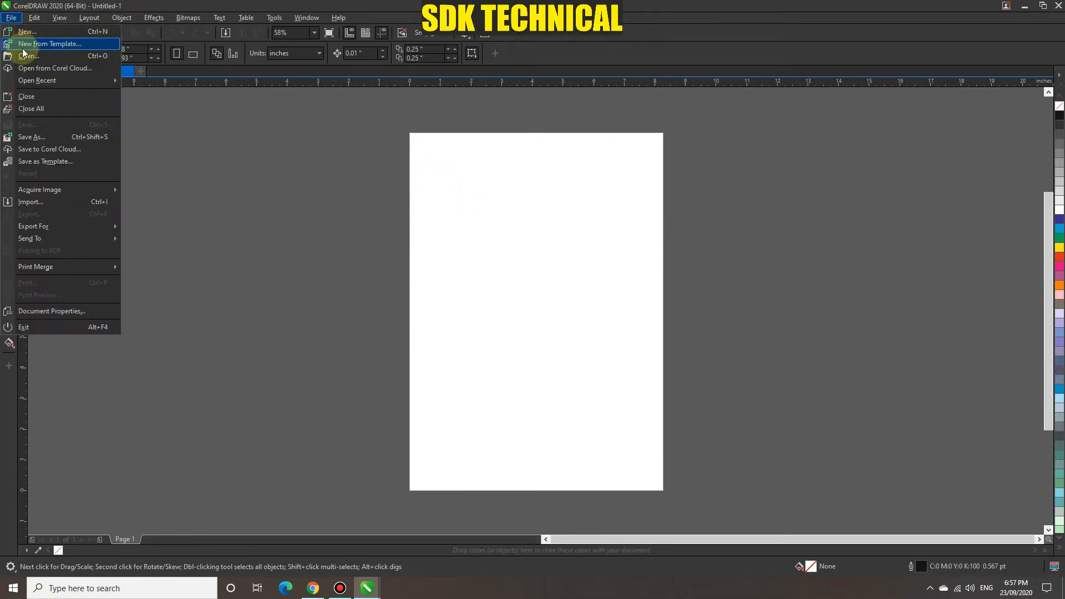
click(33, 134)
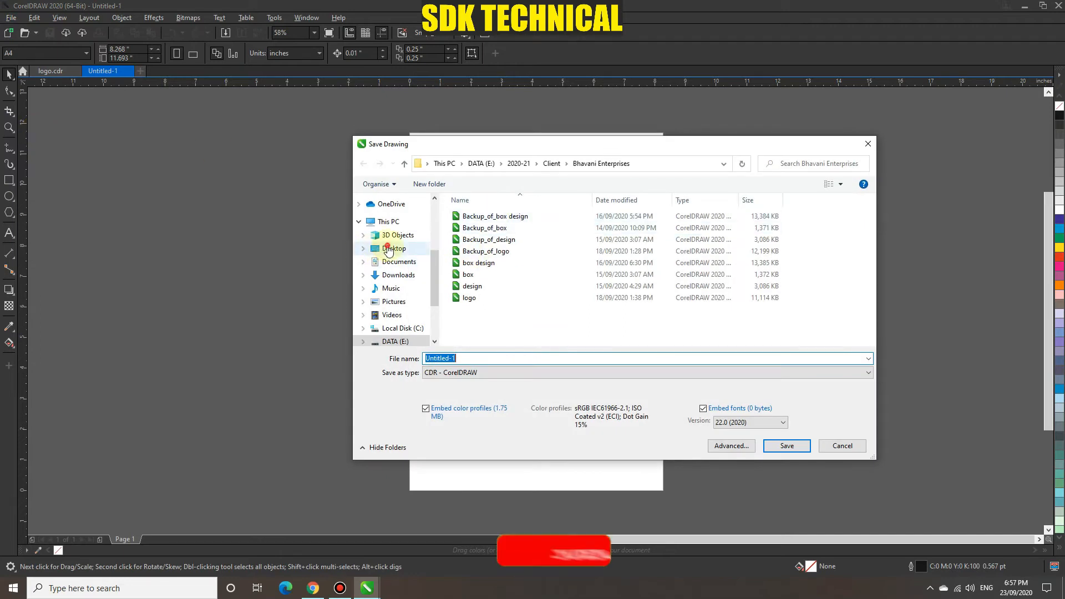
click(390, 249)
double_click(472, 358)
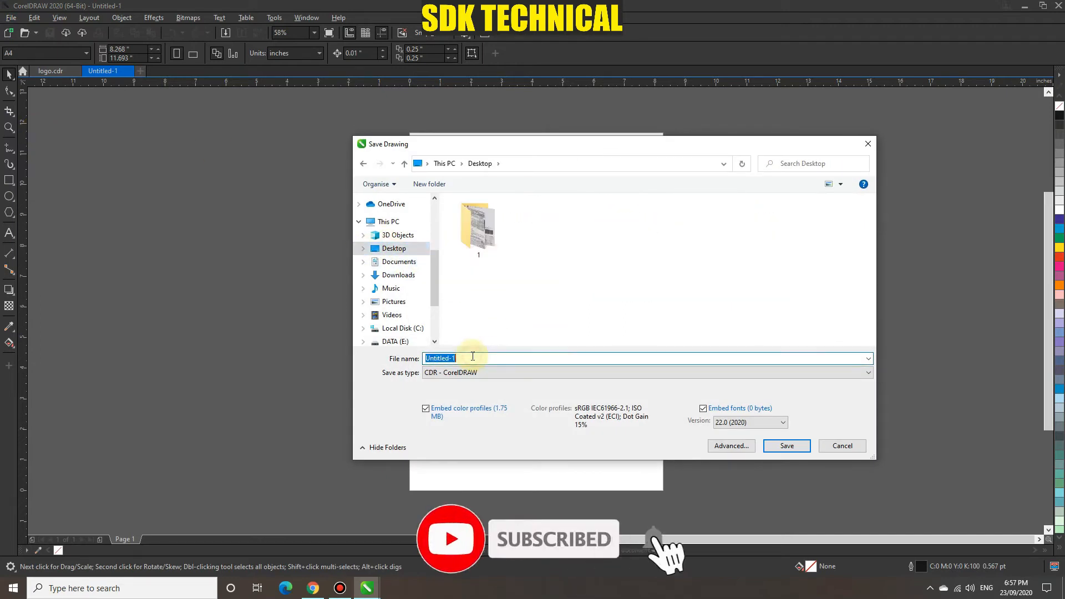
text(sha)
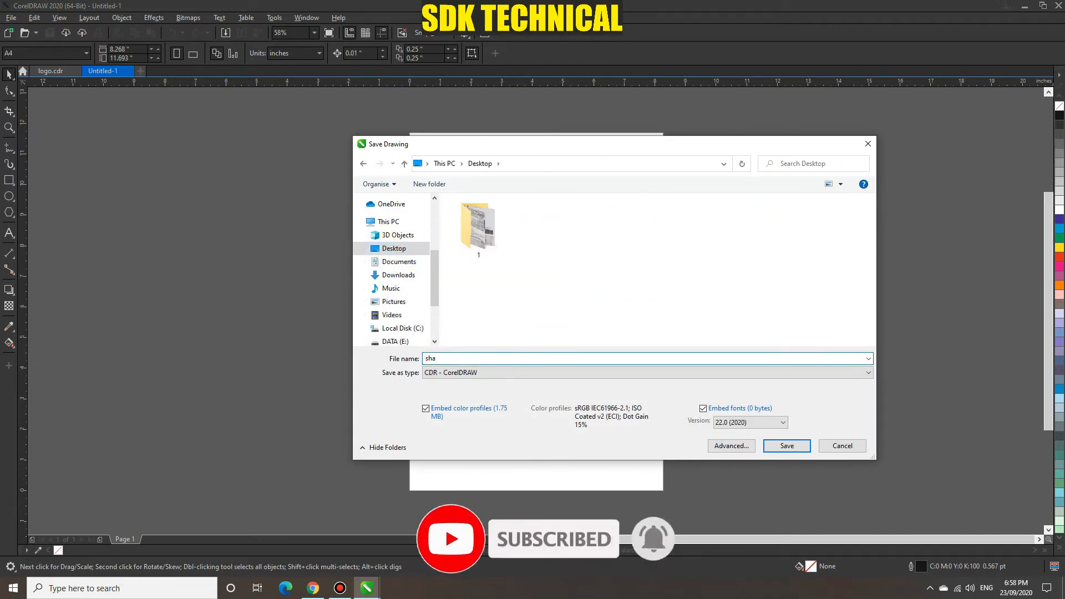
text(dow ef)
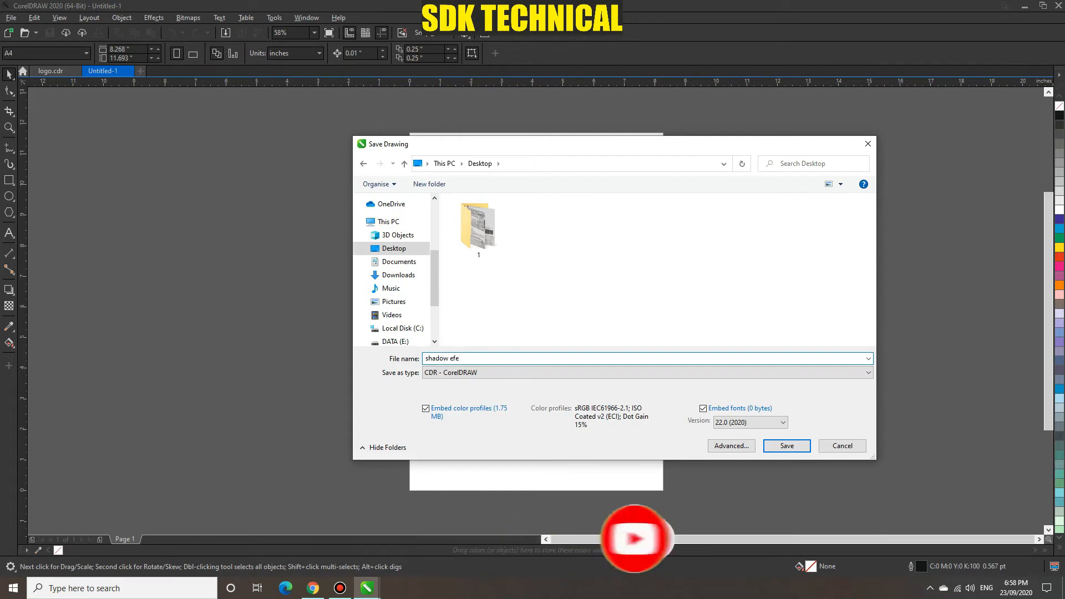
text(fect)
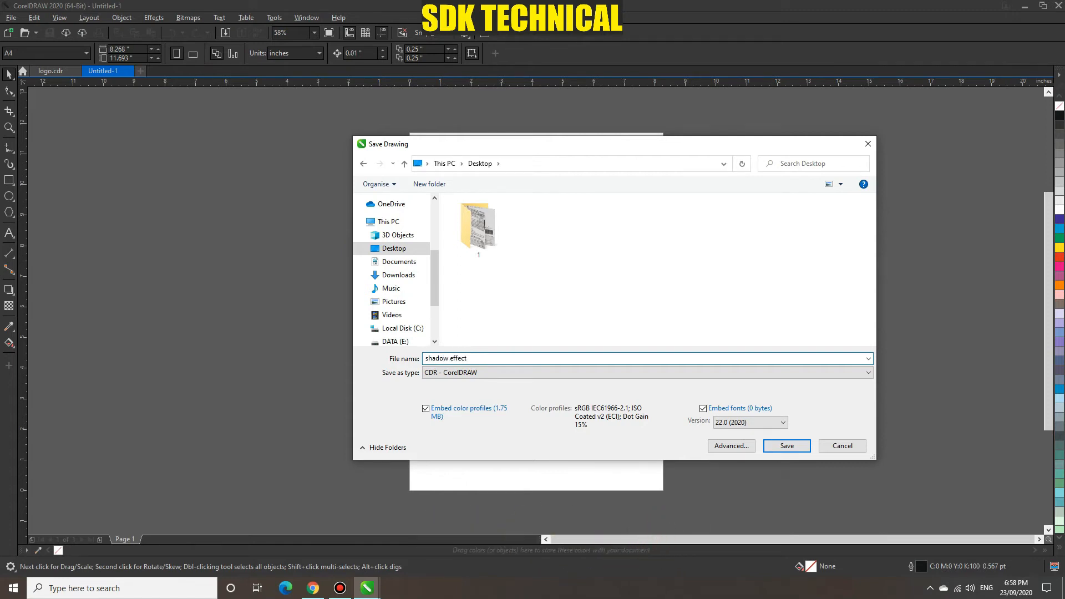
click(776, 449)
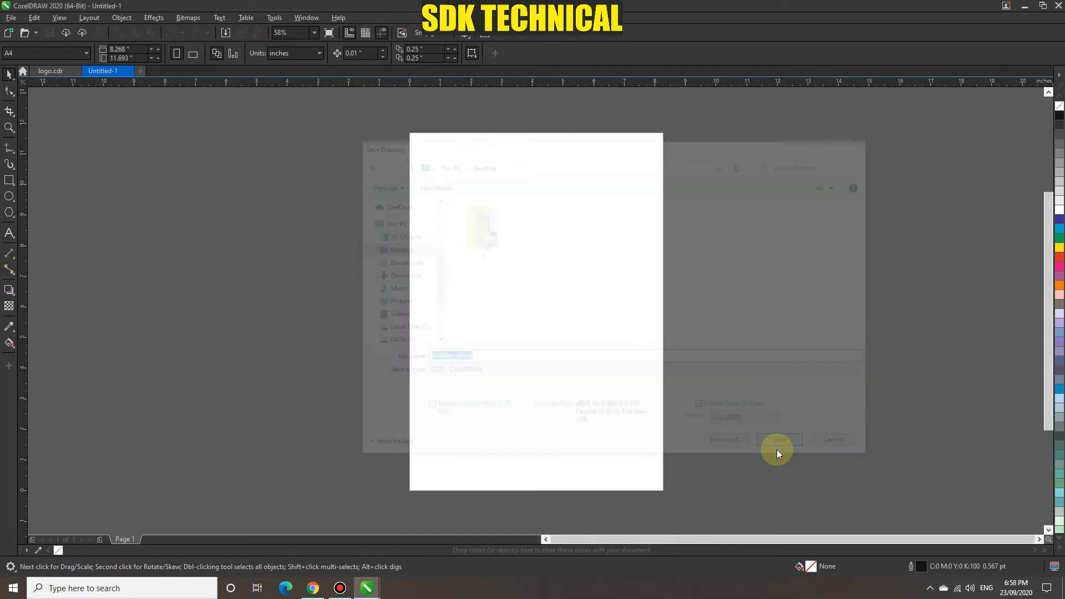
Change the A4 page orientation to landscape
click(10, 235)
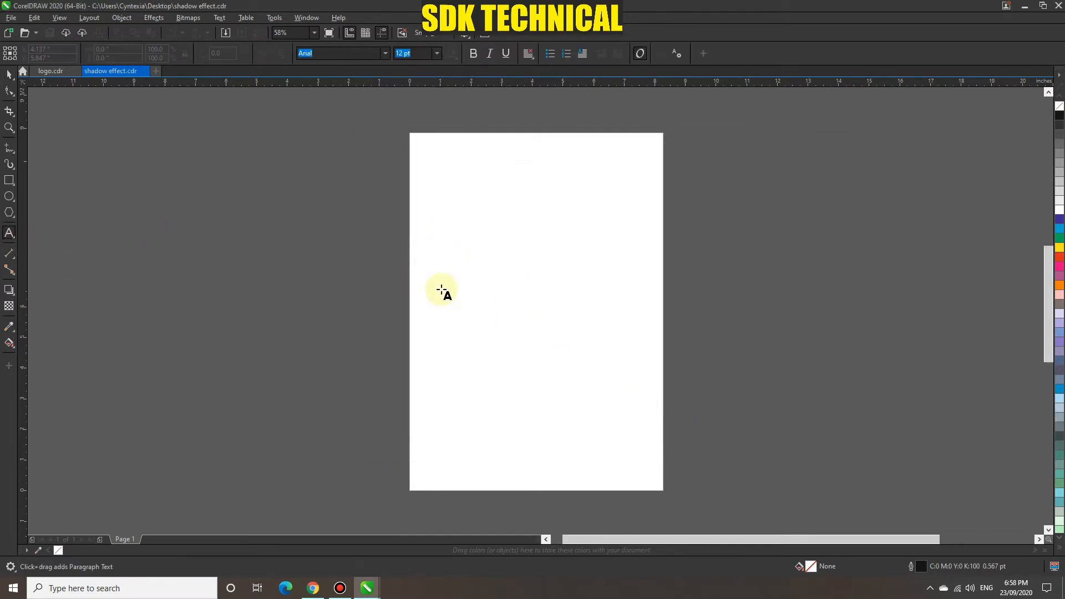
scroll(430, 281, up, 2)
click(8, 77)
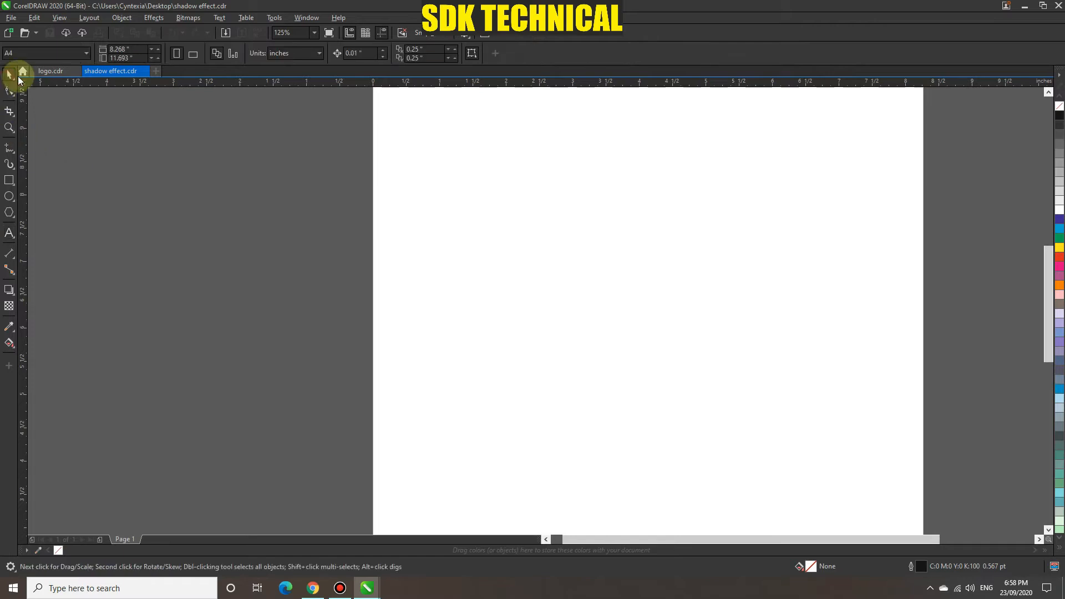
click(192, 53)
Add the artistic text "SDK TECHNICAL" near the middle of the page and select it as an object
click(12, 234)
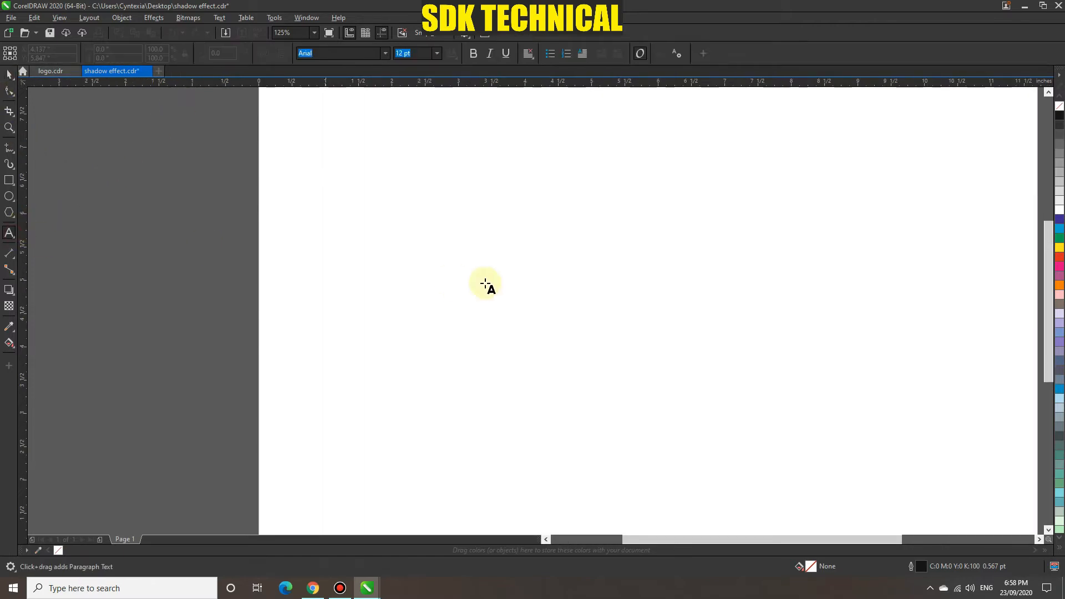
scroll(488, 284, down, 2)
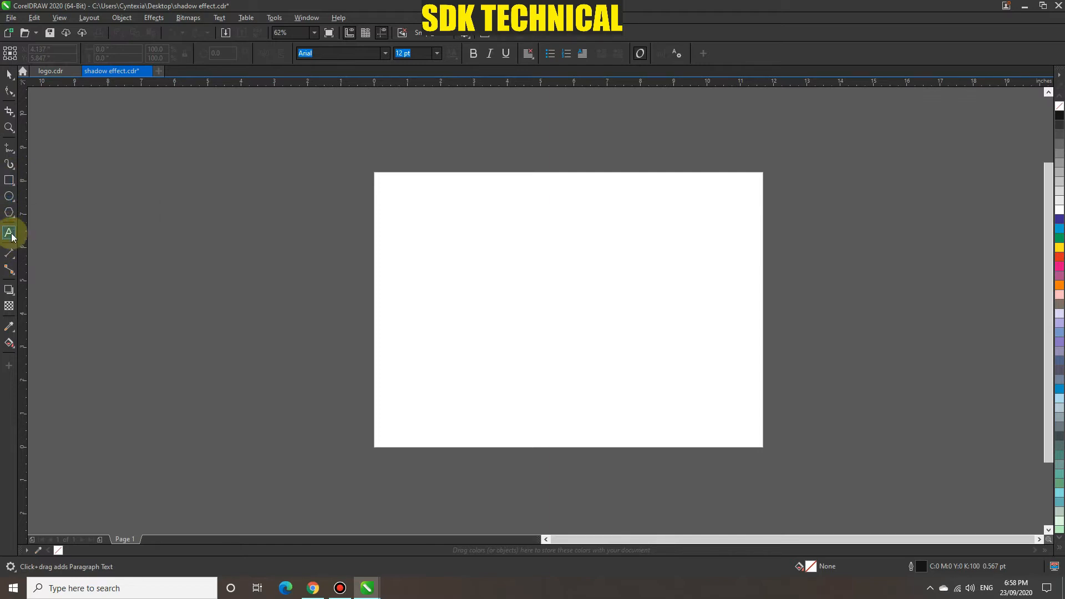
click(501, 302)
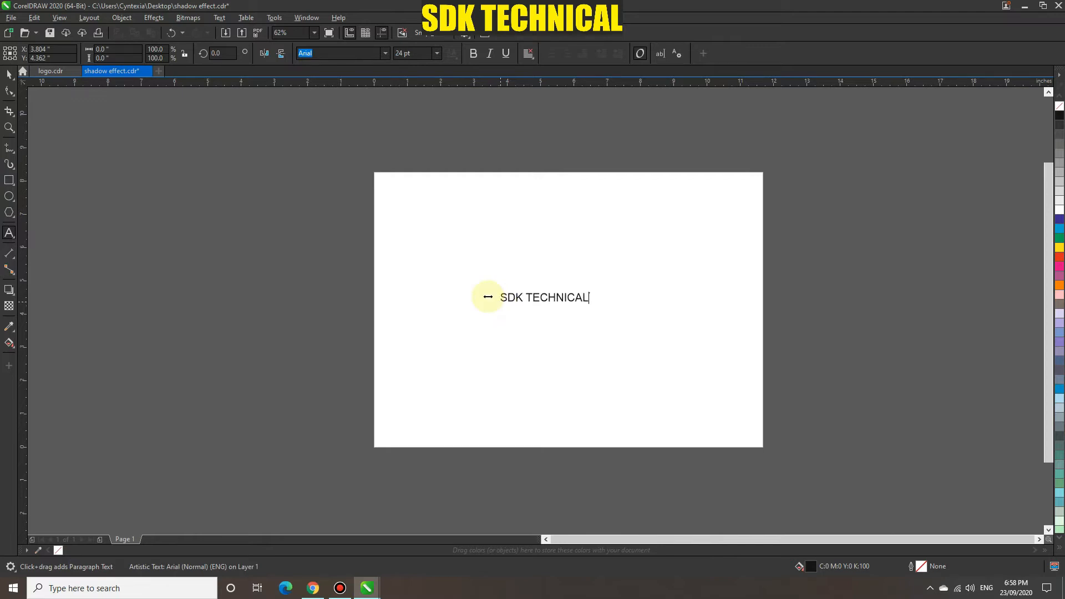
key(Escape)
click(10, 78)
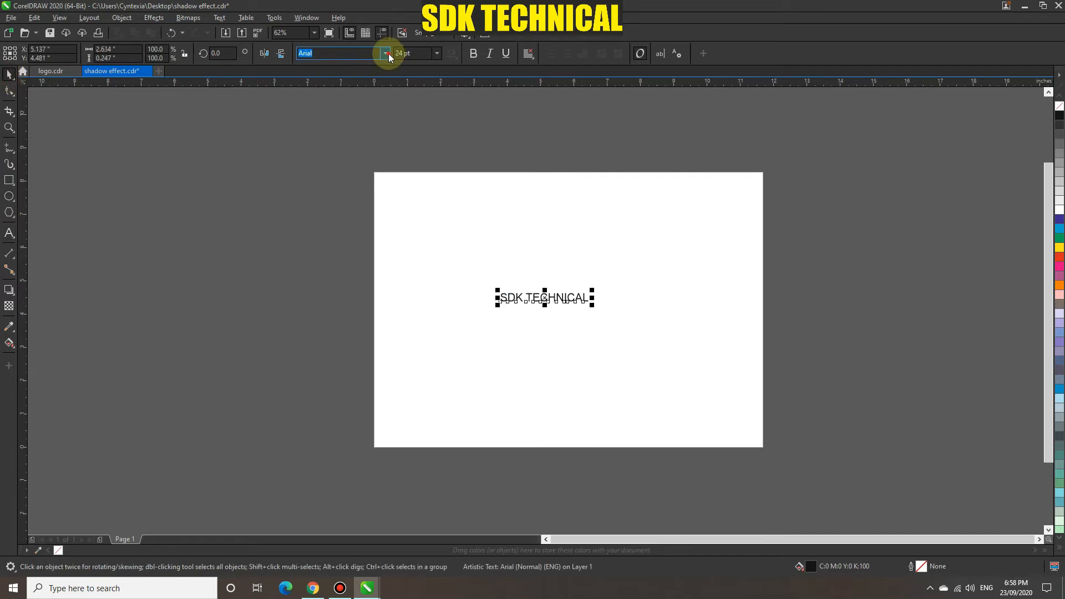
Change the font of the SDK TECHNICAL text to American Captain
click(385, 53)
scroll(347, 166, down, 2)
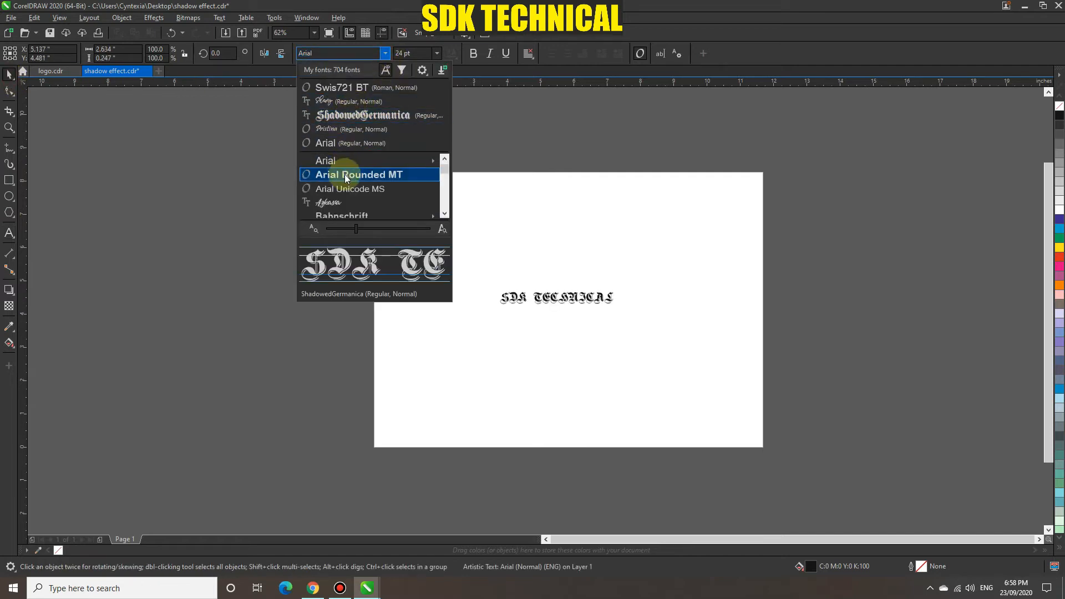
click(446, 215)
click(446, 215)
click(446, 215)
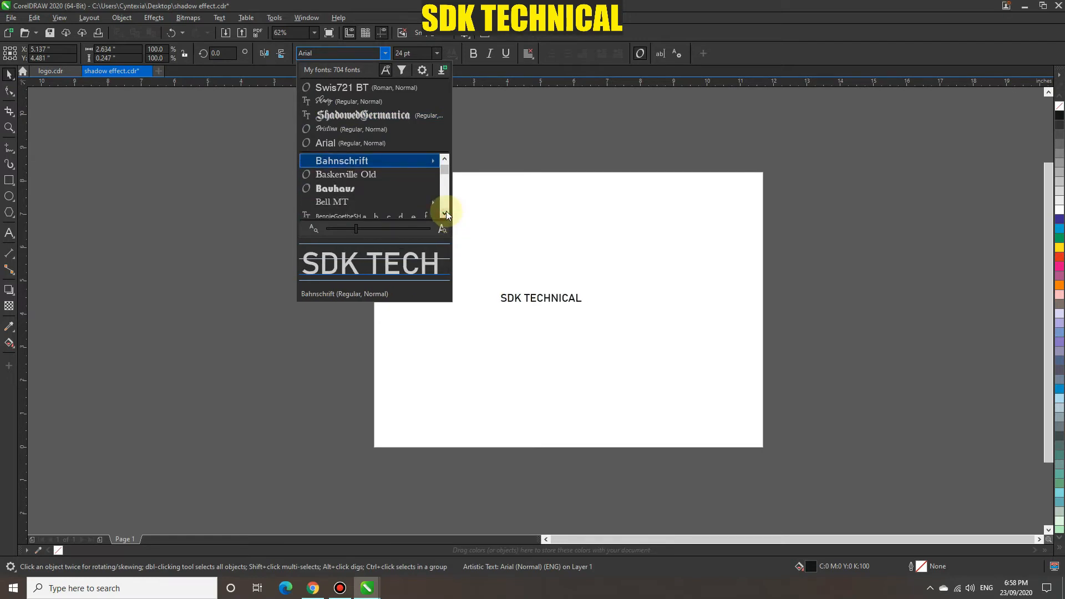
click(443, 160)
click(443, 159)
click(443, 159)
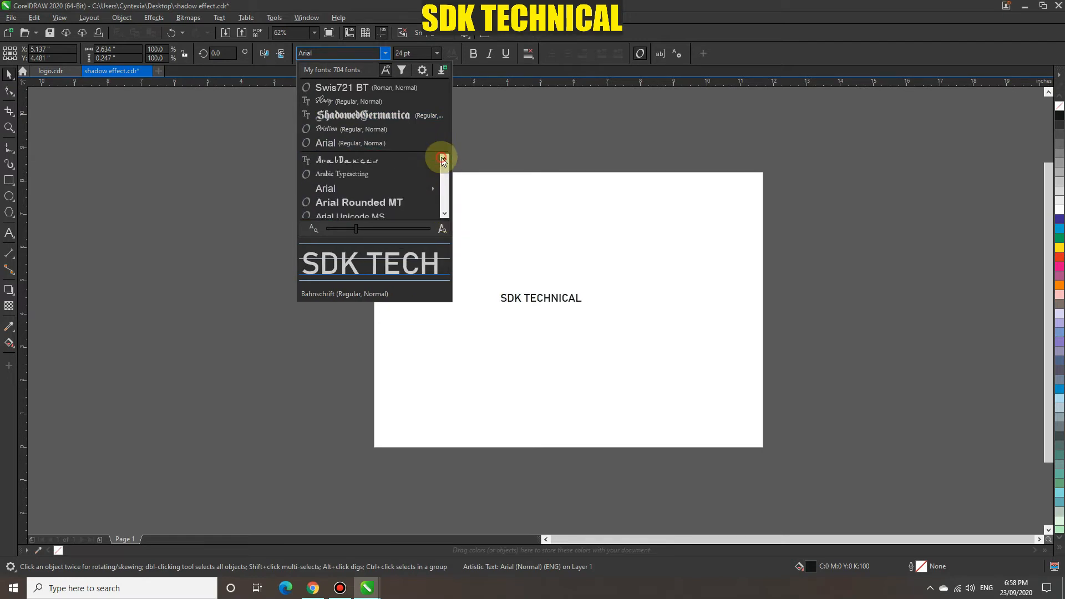
click(442, 159)
click(442, 159)
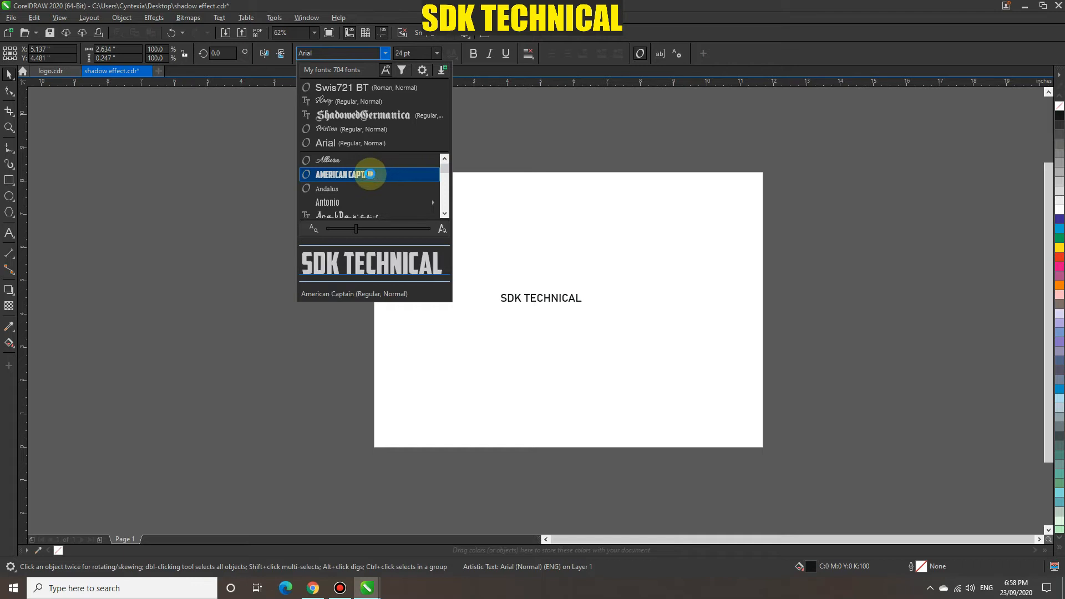
click(371, 175)
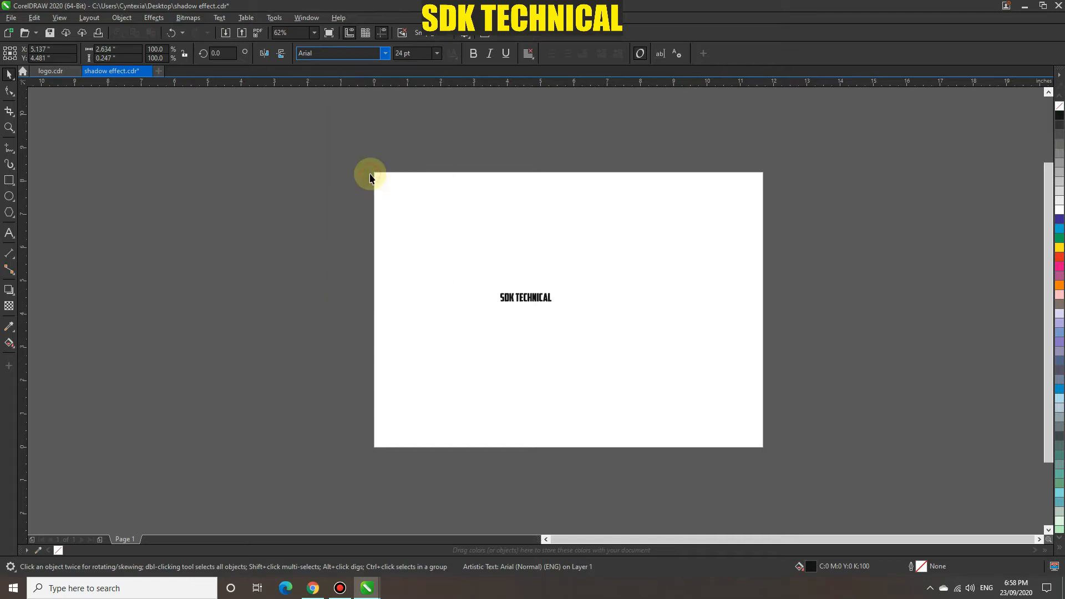
Enlarge the text to 100 pt and then to 120 pt, and move it towards the horizontal centre of the page
double_click(399, 53)
text(100)
key(Return)
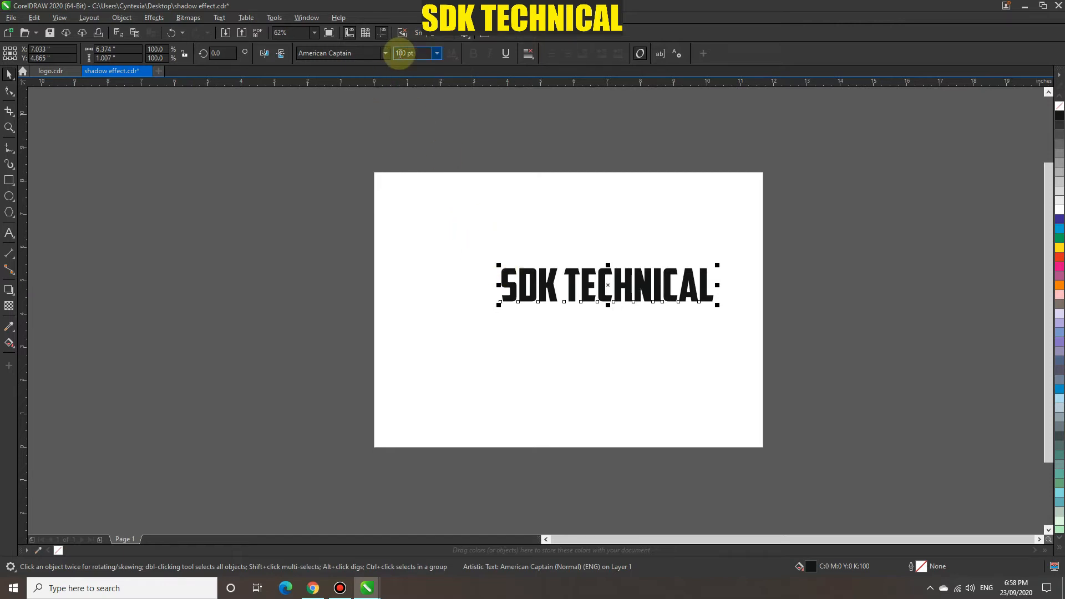
text(120)
key(Return)
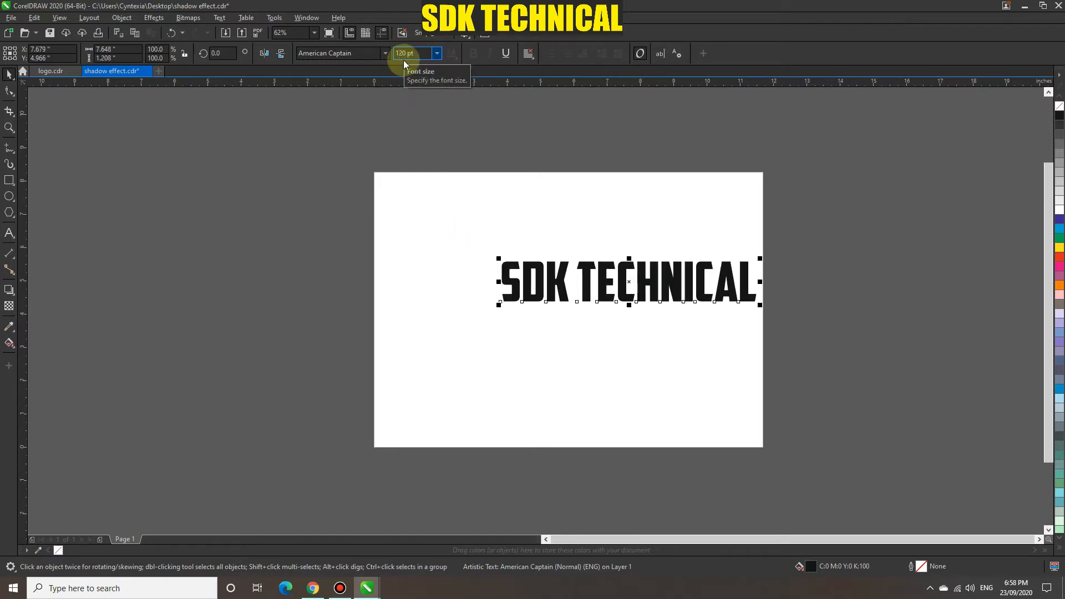
drag(556, 299, 577, 290)
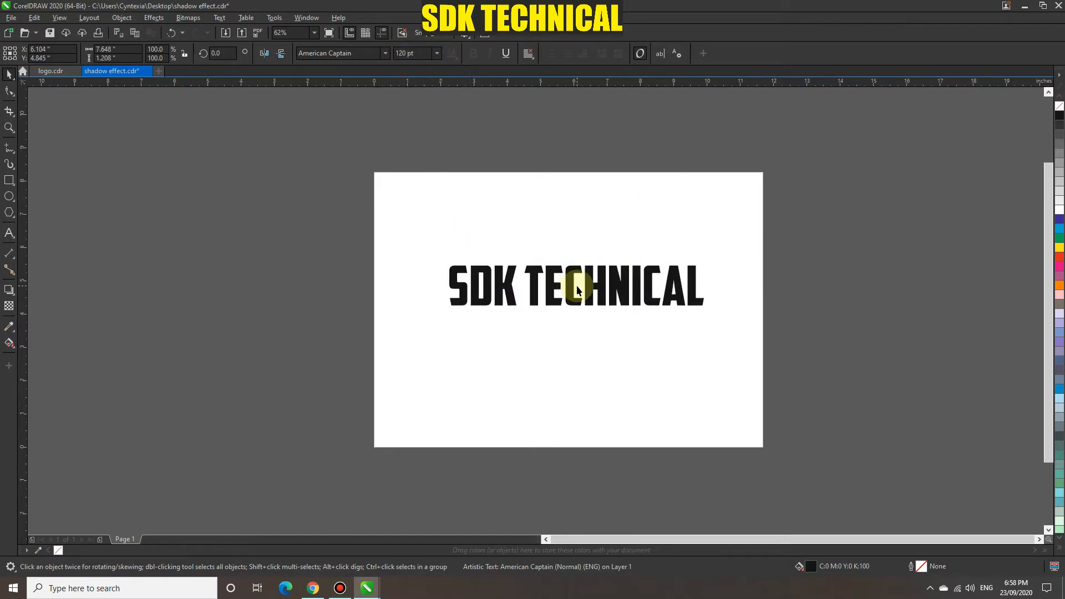
scroll(504, 309, up, 2)
scroll(620, 307, down, 2)
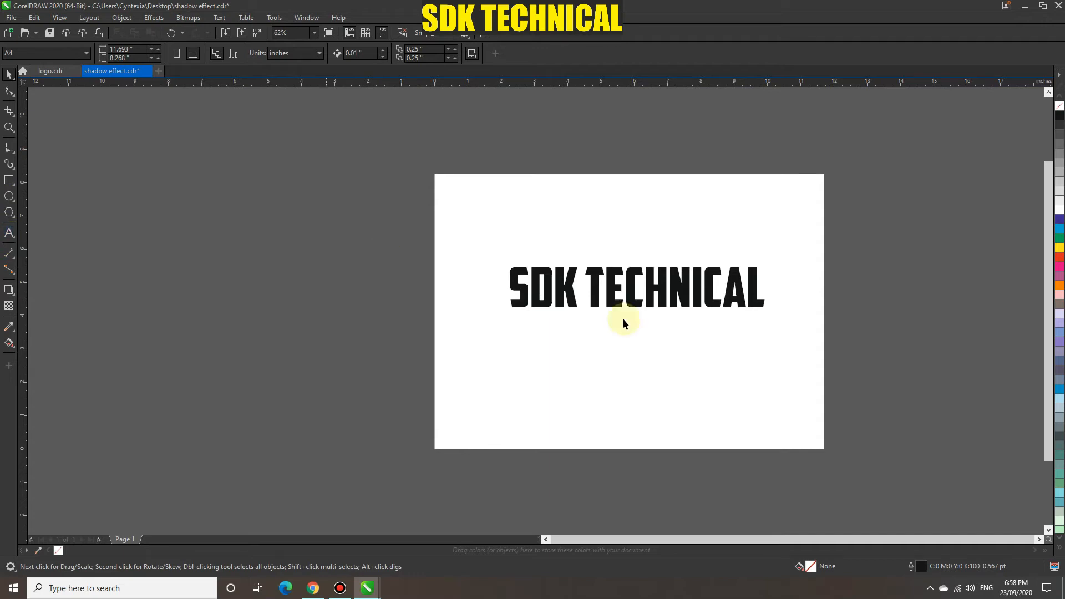
Apply a horizontal linear fountain fill across the text, running from black at the S to red at the final L
click(523, 302)
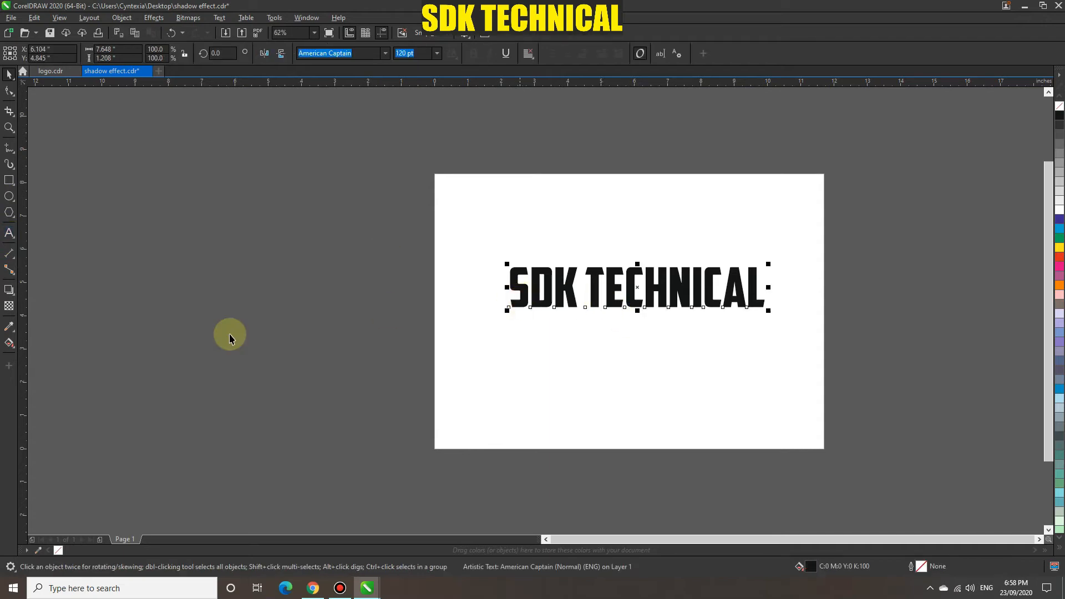
click(10, 344)
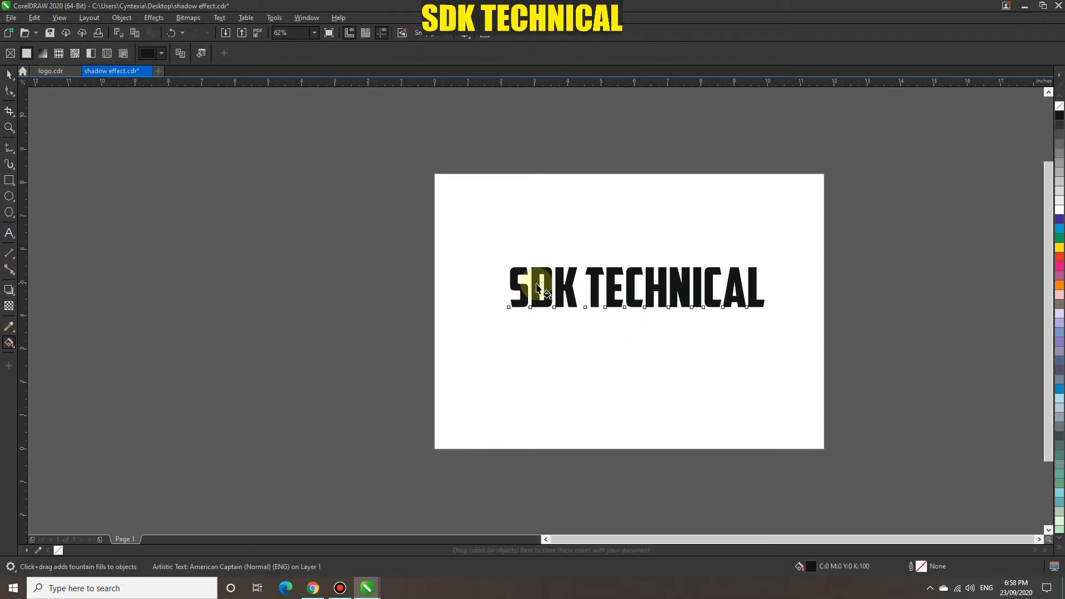
drag(517, 294, 742, 289)
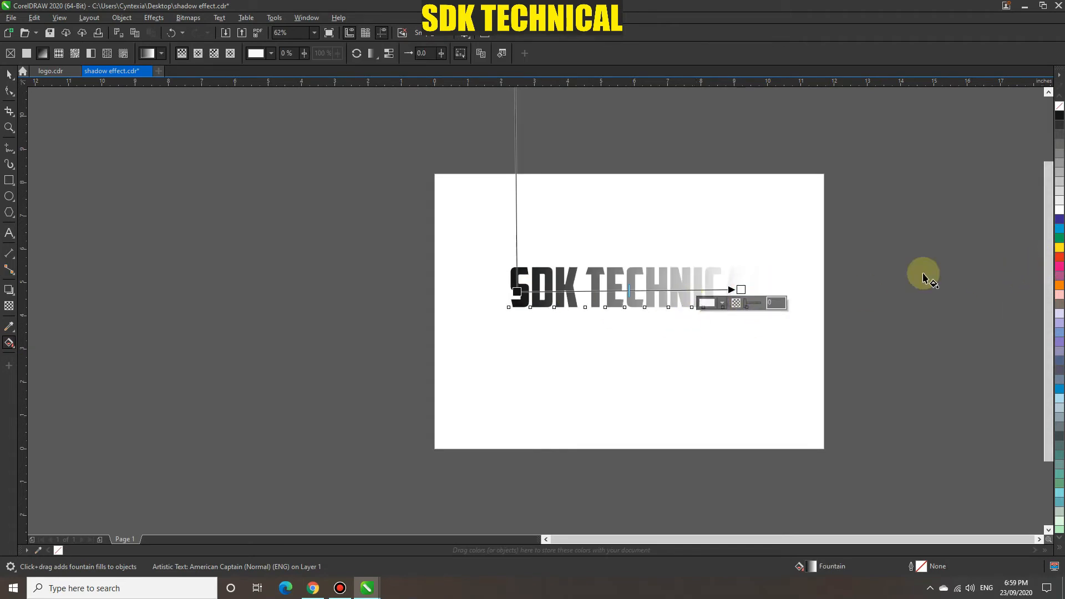
drag(1052, 259, 742, 290)
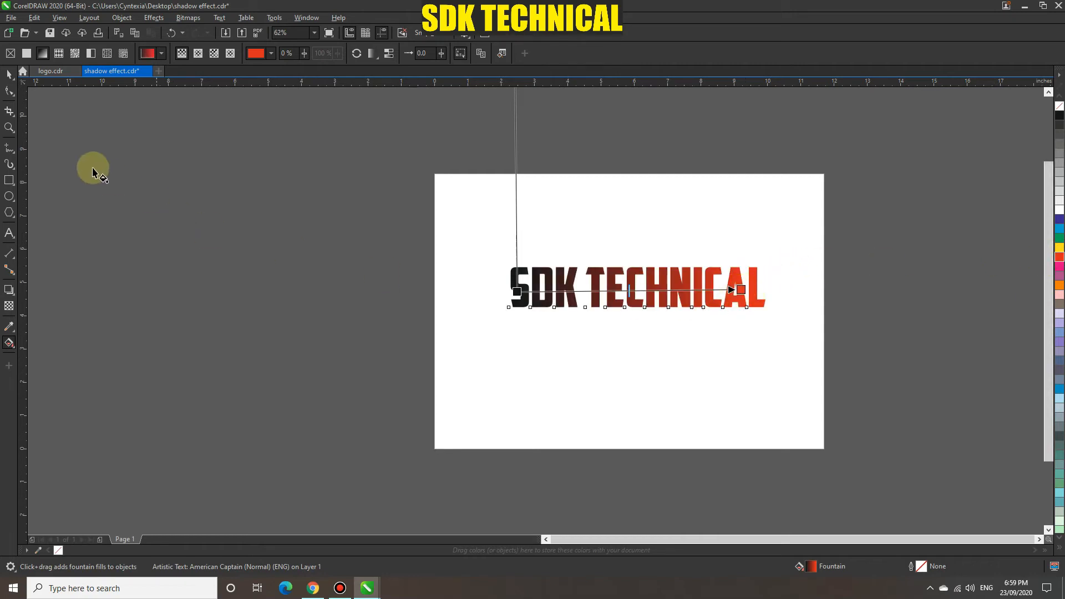
Break the gradient-filled artistic text apart into the separate words SDK and TECHNICAL
click(9, 76)
click(591, 299)
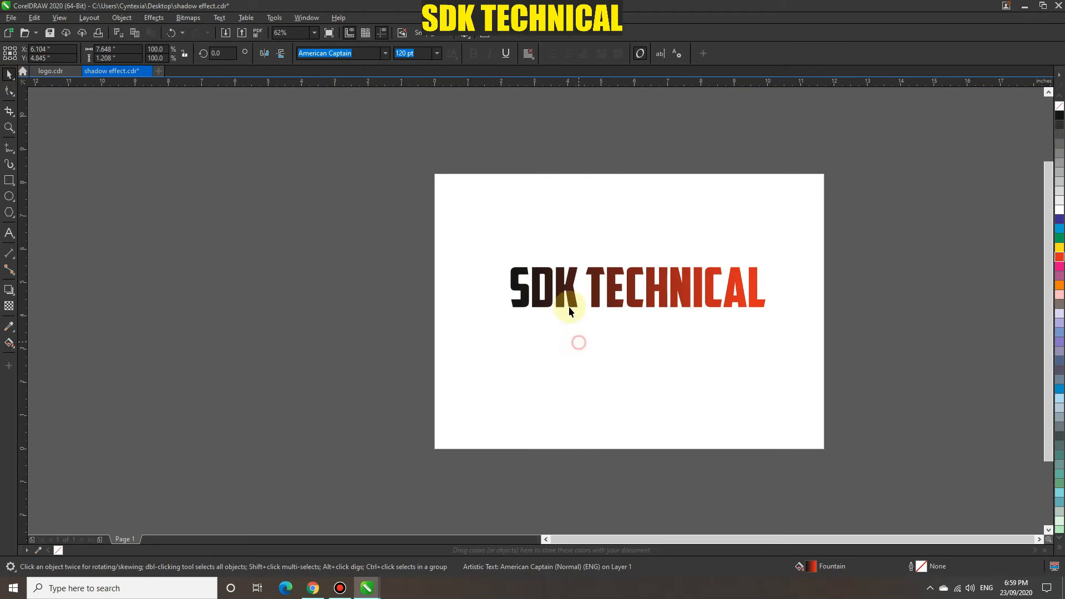
click(568, 300)
click(156, 18)
mouse_move(115, 19)
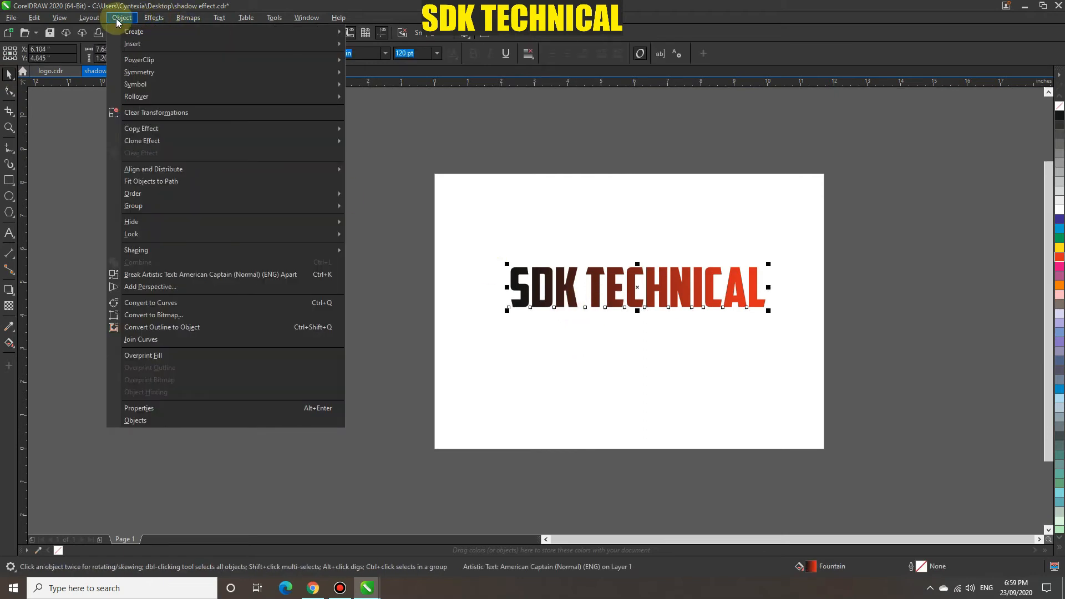
click(181, 275)
Break the words SDK and TECHNICAL apart into individual letters, and check the gradient on each letter
click(527, 286)
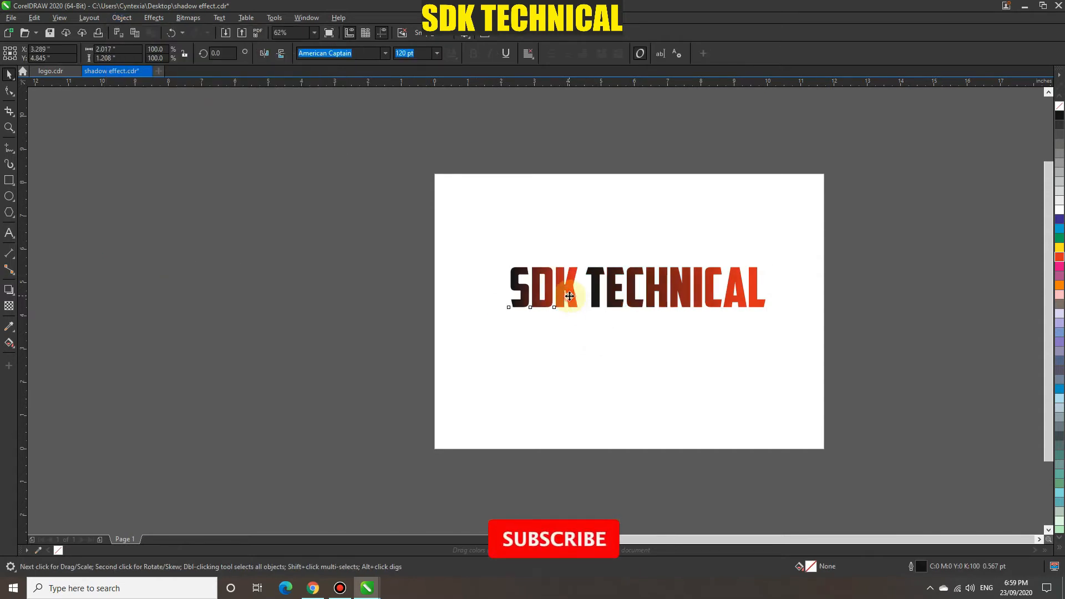
click(121, 18)
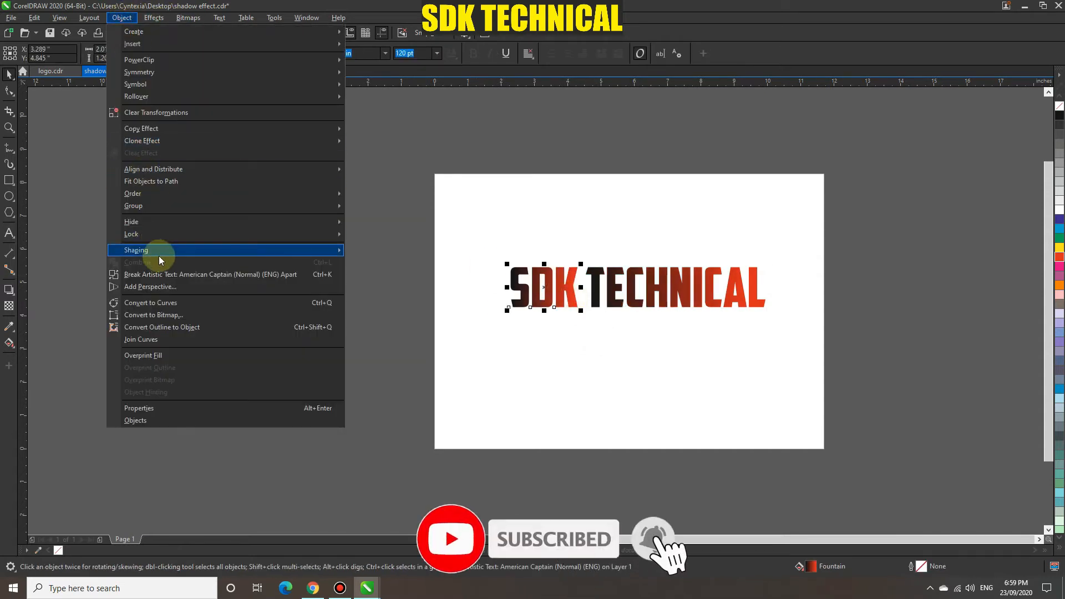
click(156, 275)
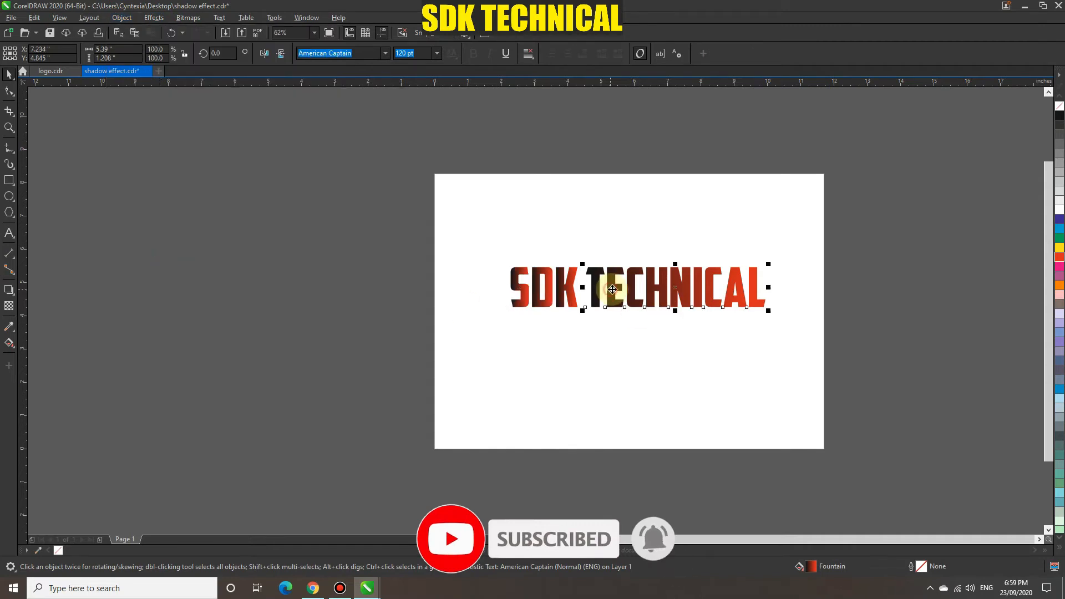
click(122, 18)
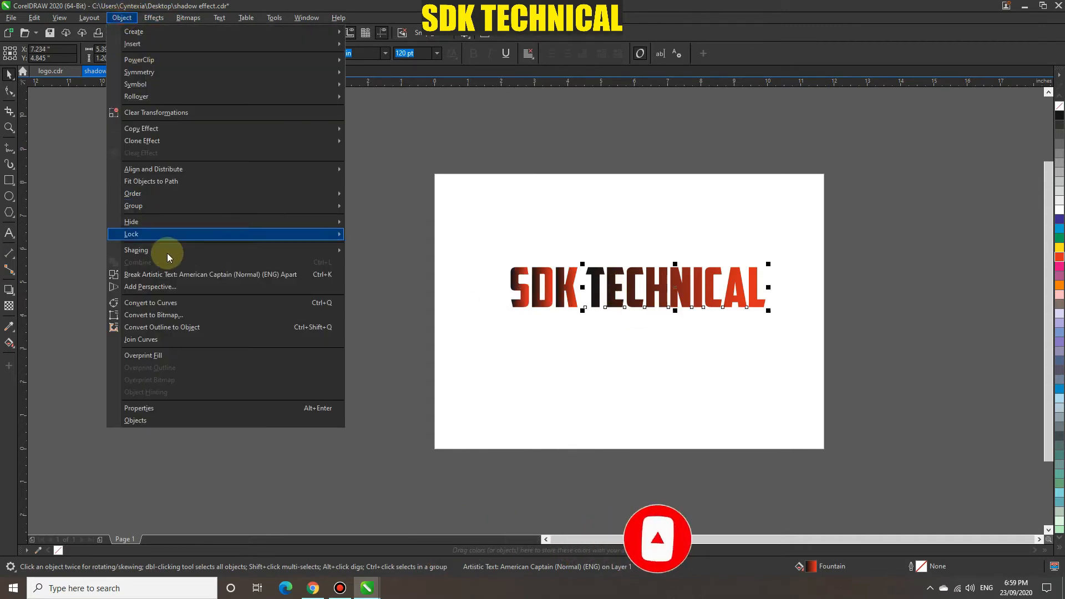
click(171, 275)
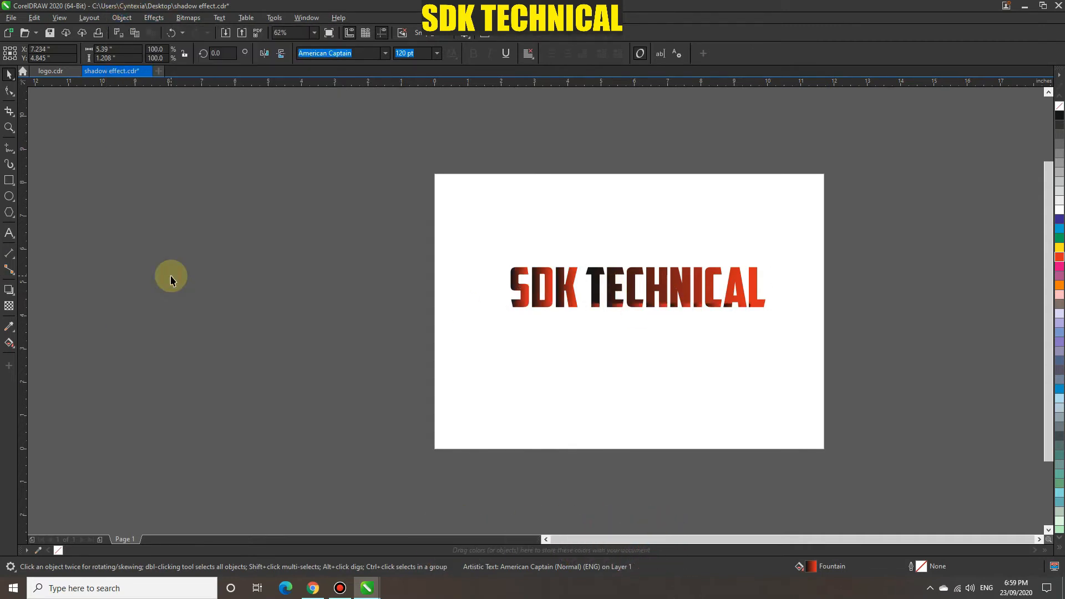
click(511, 356)
drag(493, 250, 778, 321)
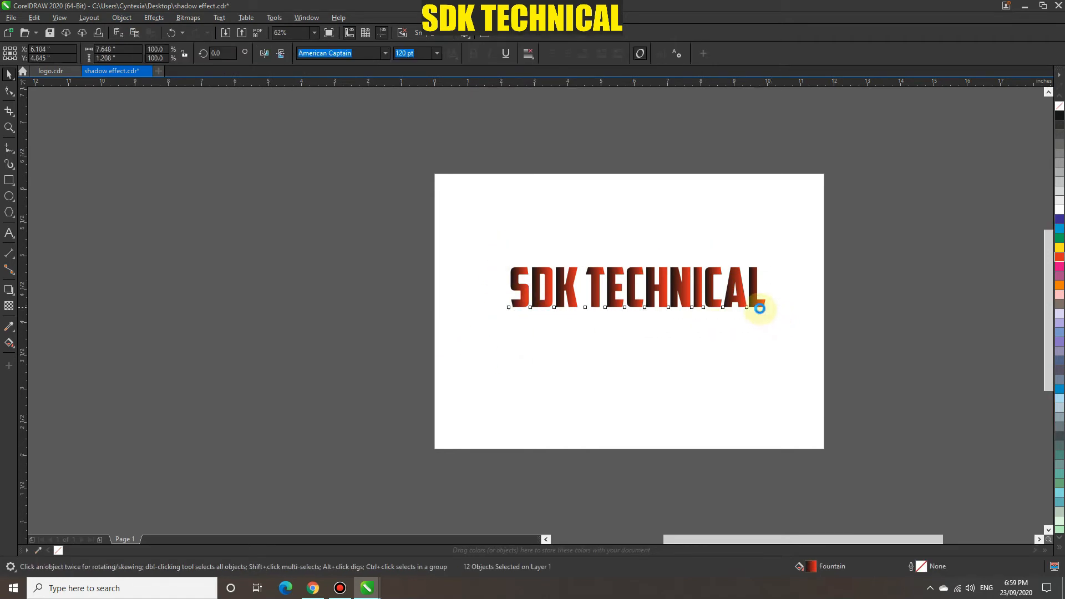
scroll(760, 308, up, 3)
scroll(765, 307, down, 3)
click(673, 351)
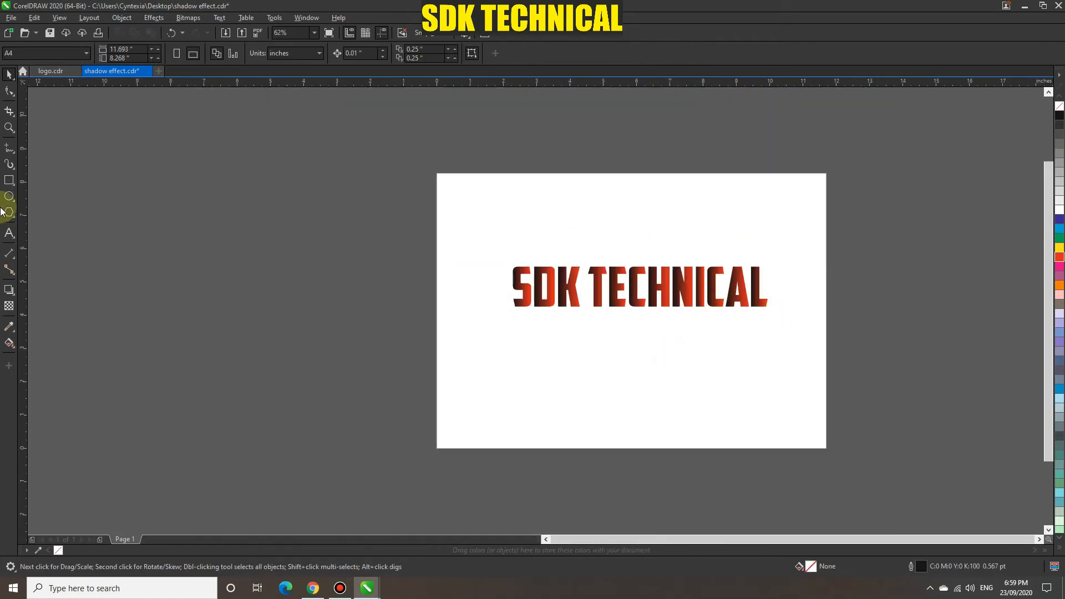
Draw a rectangle about 9.02 by 4.02 inches around the text and fill it with black
click(8, 181)
drag(489, 250, 789, 384)
click(9, 74)
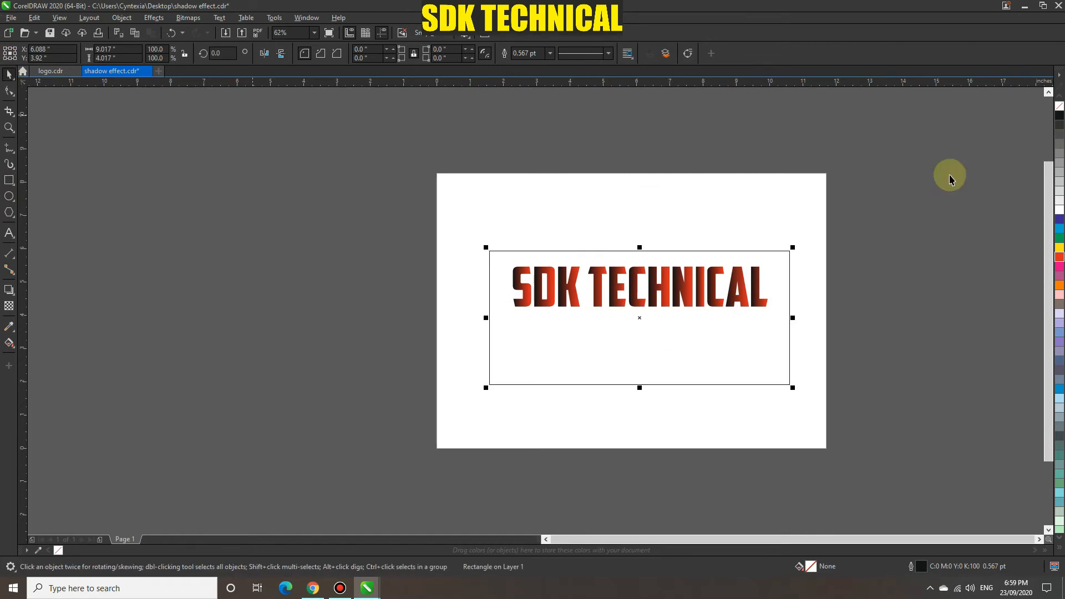
click(1059, 138)
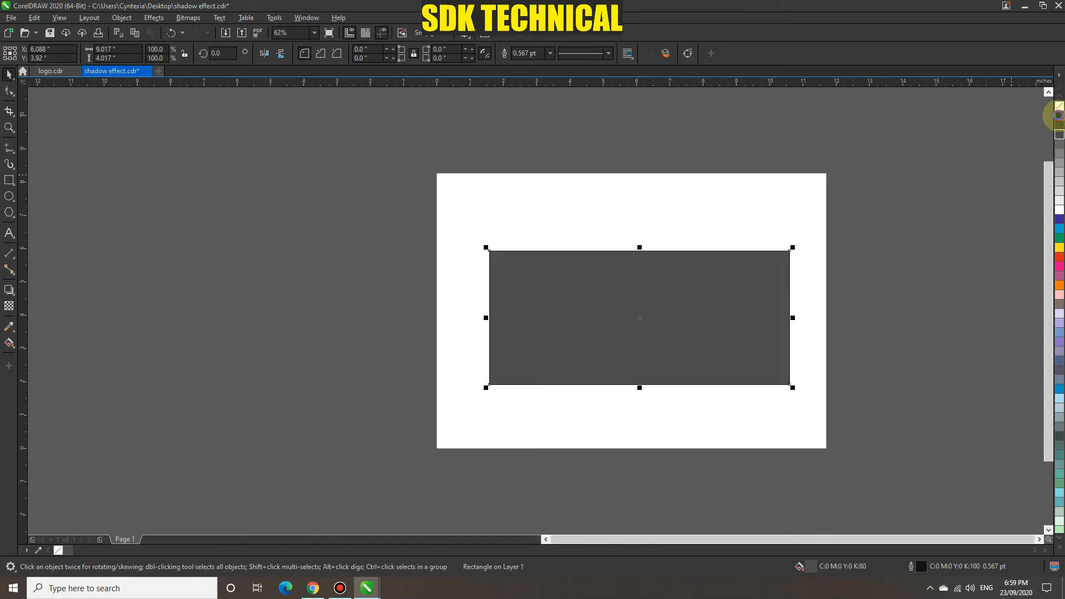
click(1059, 115)
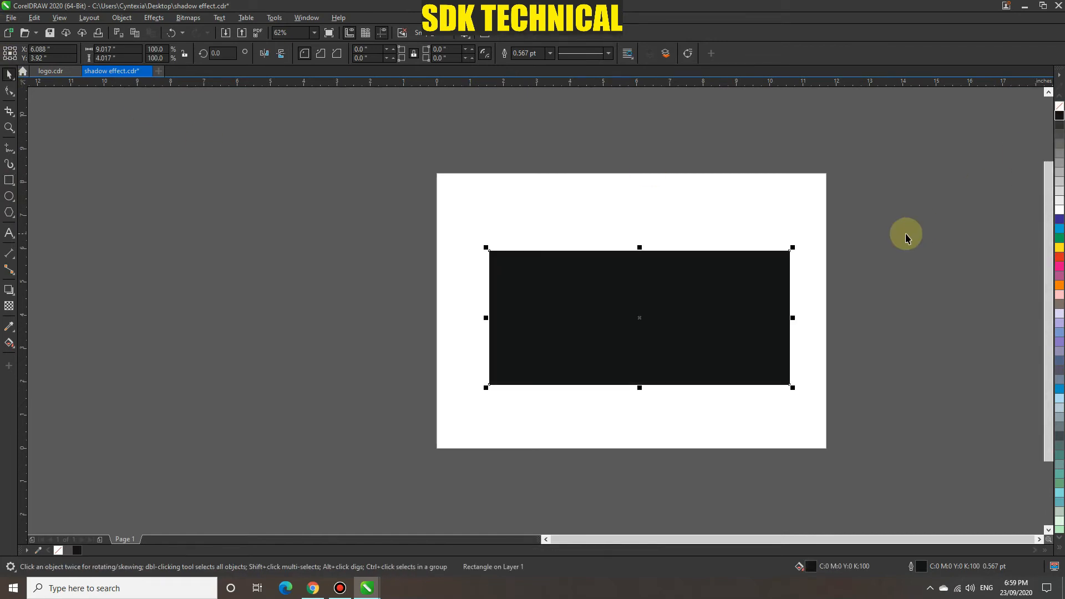
Move the black rectangle below the text, and place all the letters together on top of it
click(678, 283)
drag(677, 317, 661, 382)
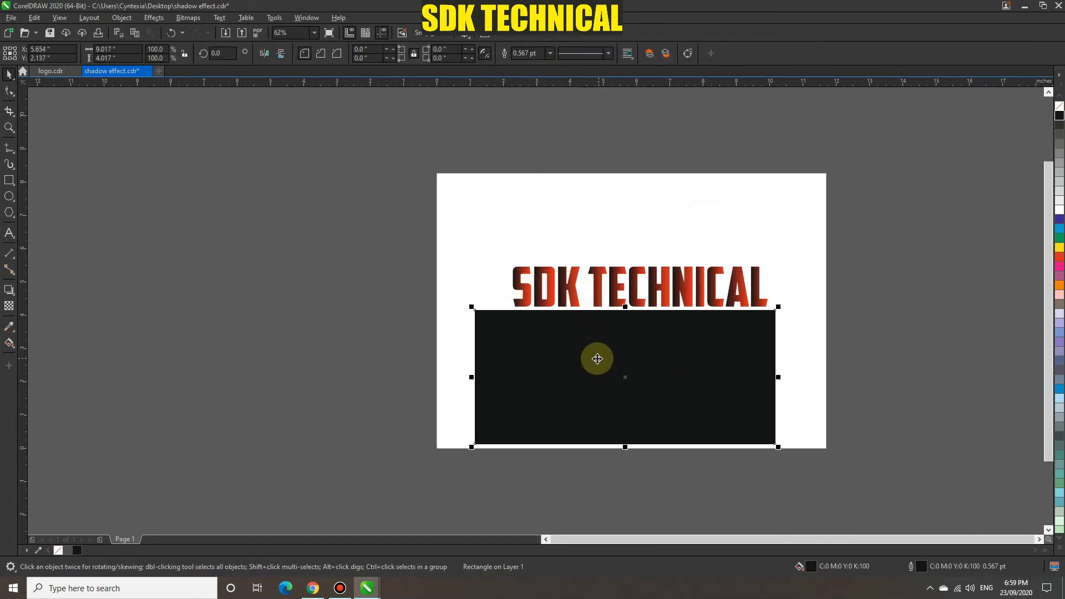
click(492, 249)
drag(494, 227, 797, 307)
drag(634, 296, 632, 371)
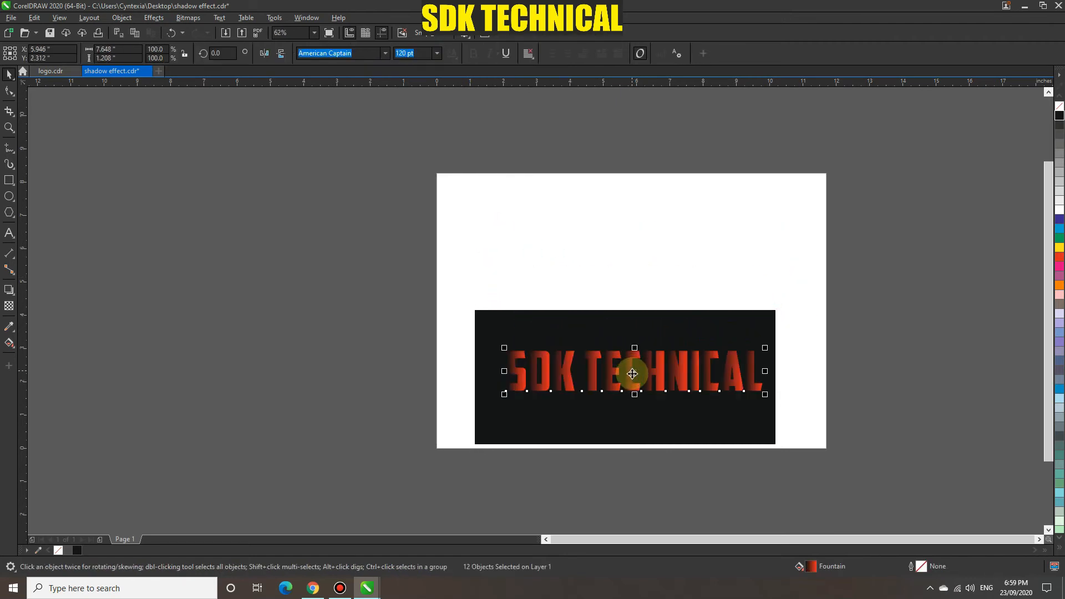
click(715, 221)
click(665, 339)
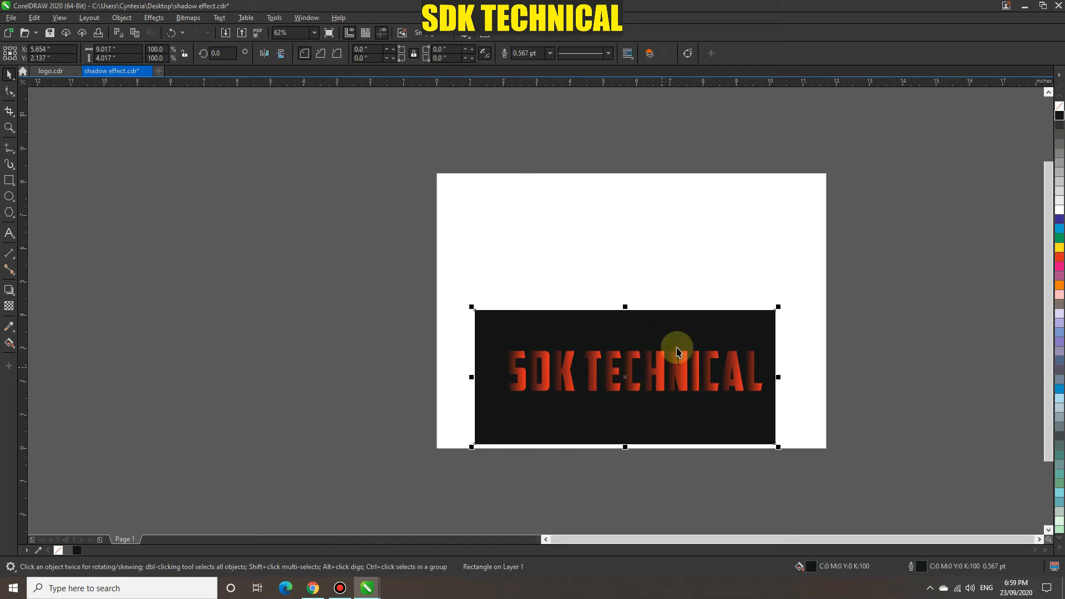
click(703, 255)
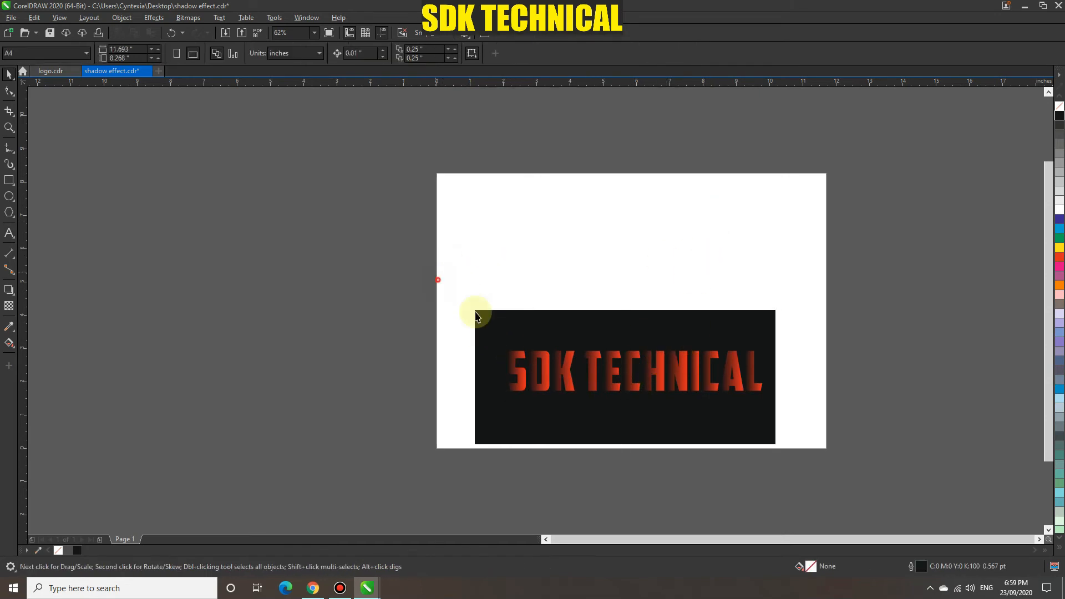
Move the rectangle and letters together to the page's upper half, and raise the letters within the rectangle
drag(476, 315, 834, 497)
drag(641, 384, 643, 287)
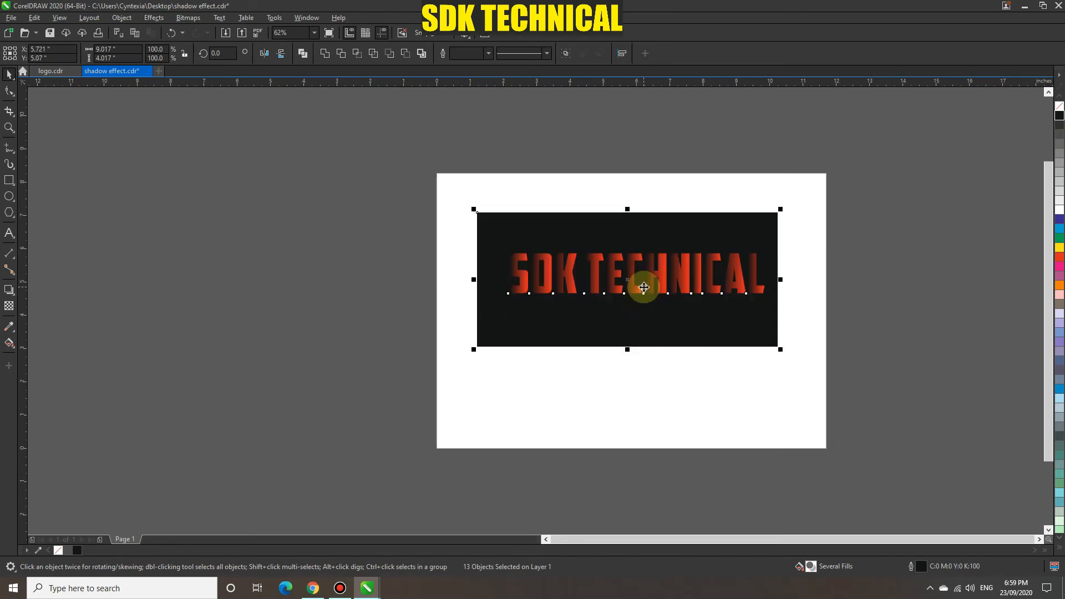
click(927, 291)
scroll(613, 286, up, 2)
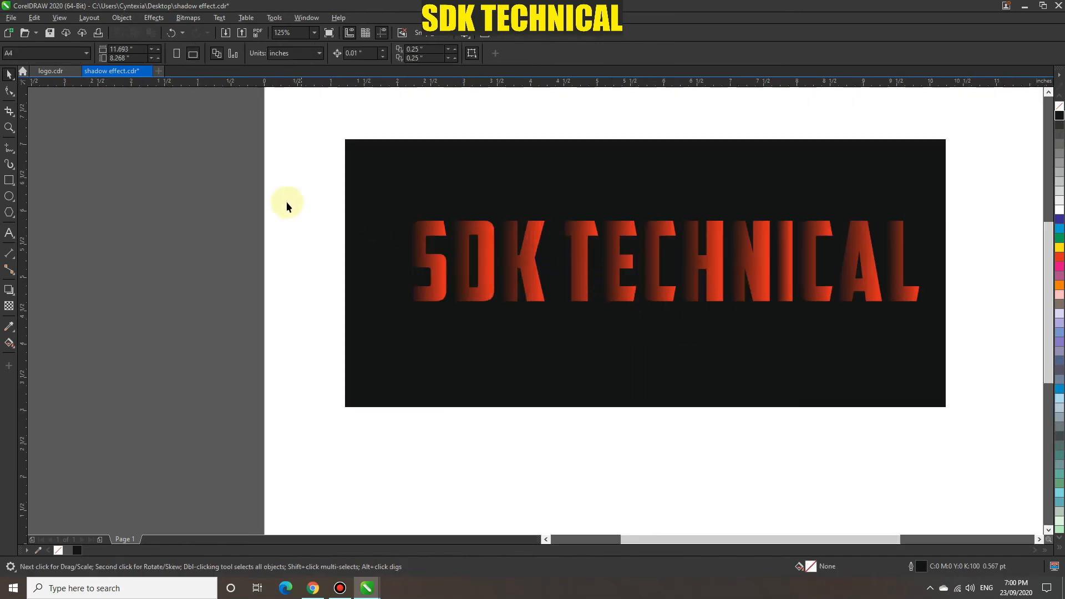
drag(286, 202, 959, 334)
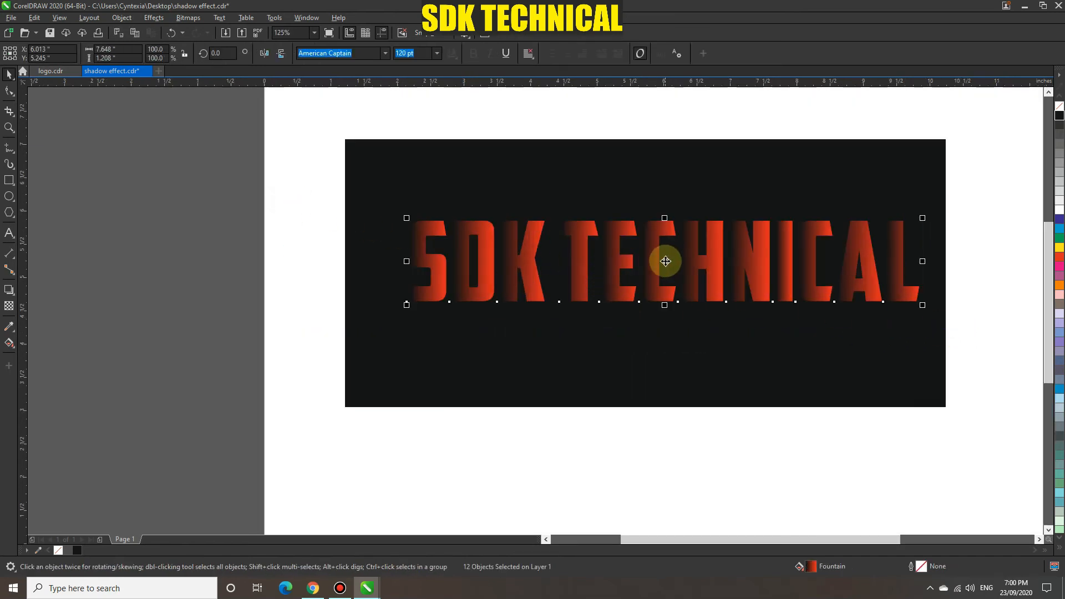
drag(666, 261, 666, 224)
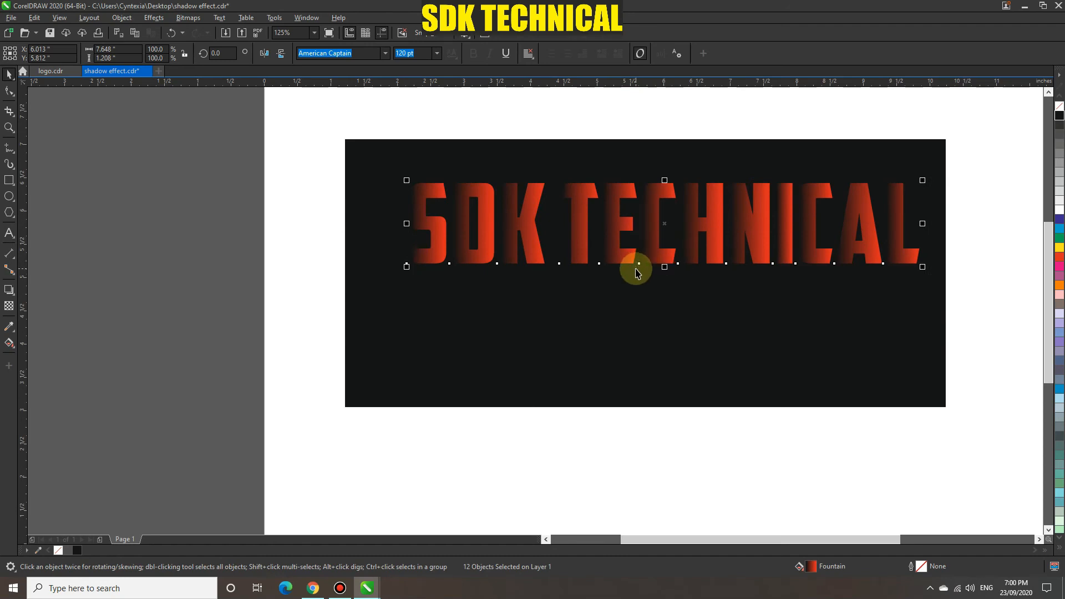
Set the horizontal and vertical duplicate distances to 0 inches, and duplicate all the letters in place
click(324, 164)
click(418, 49)
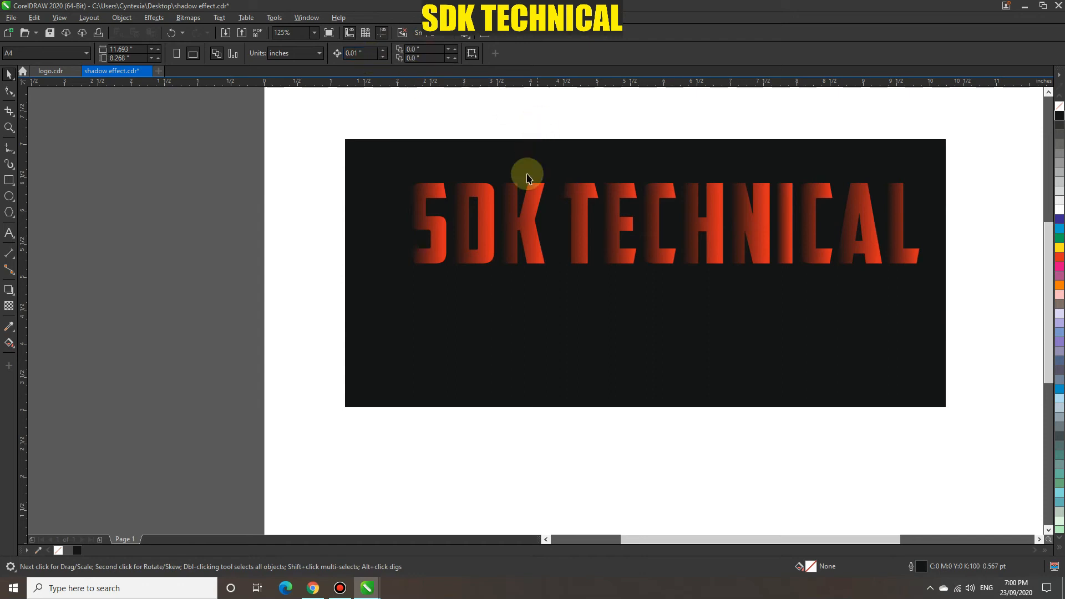
click(481, 230)
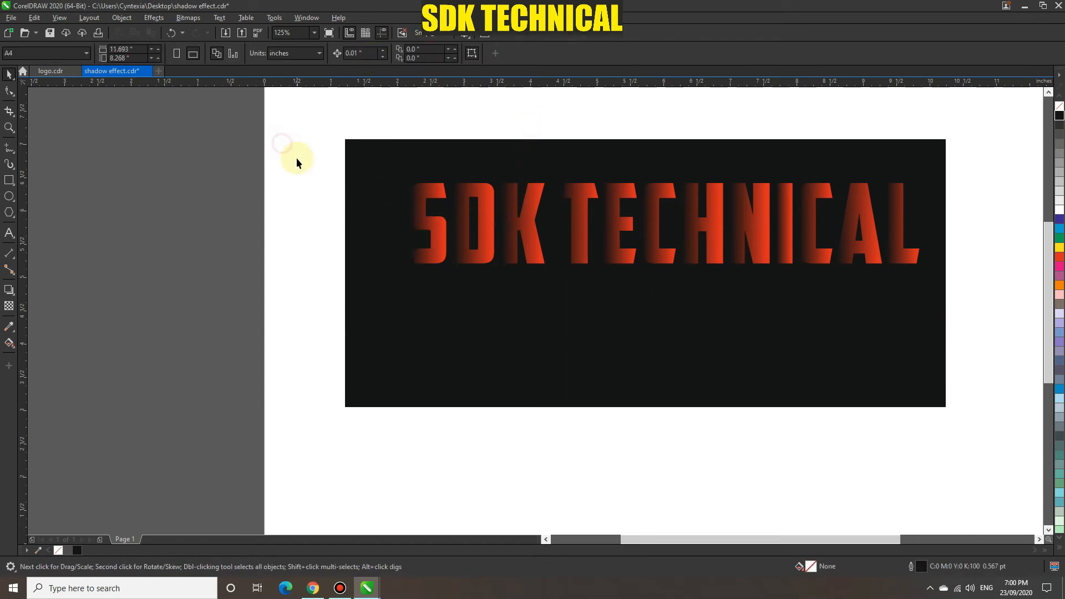
drag(300, 157, 984, 291)
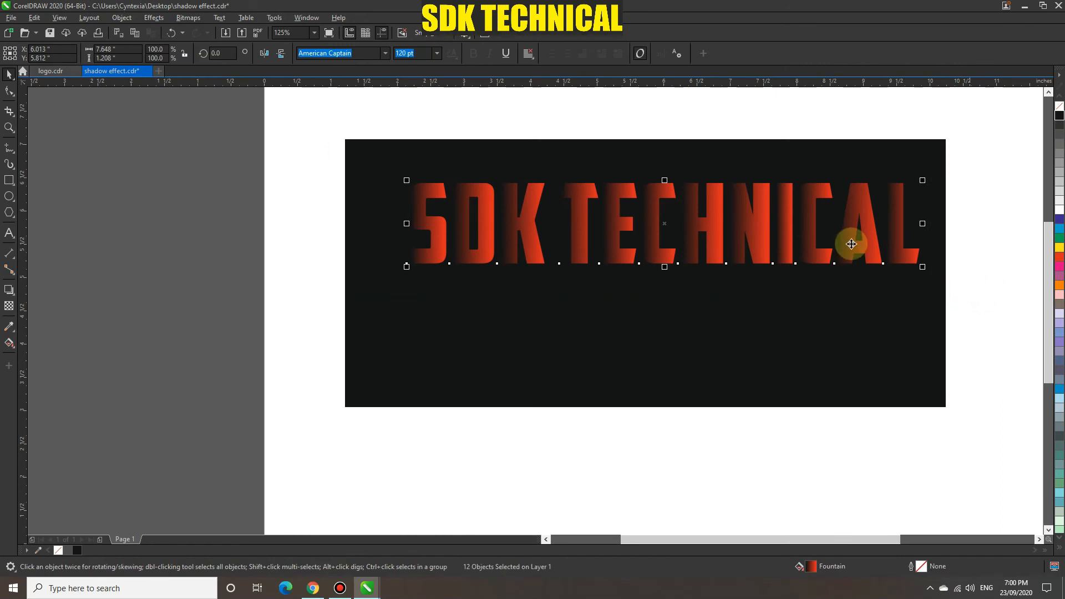
click(34, 18)
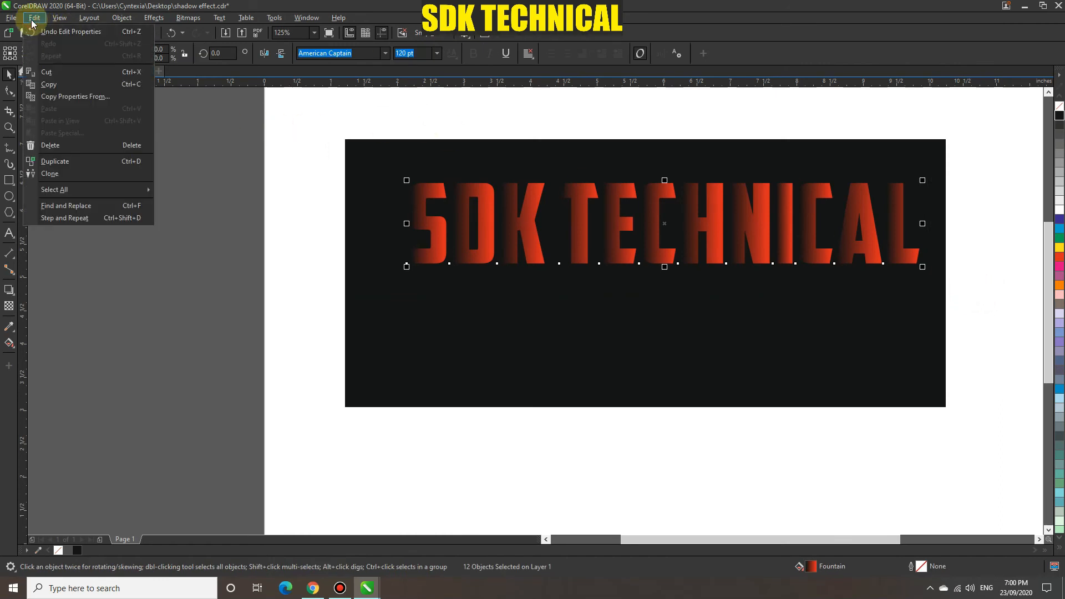
click(54, 161)
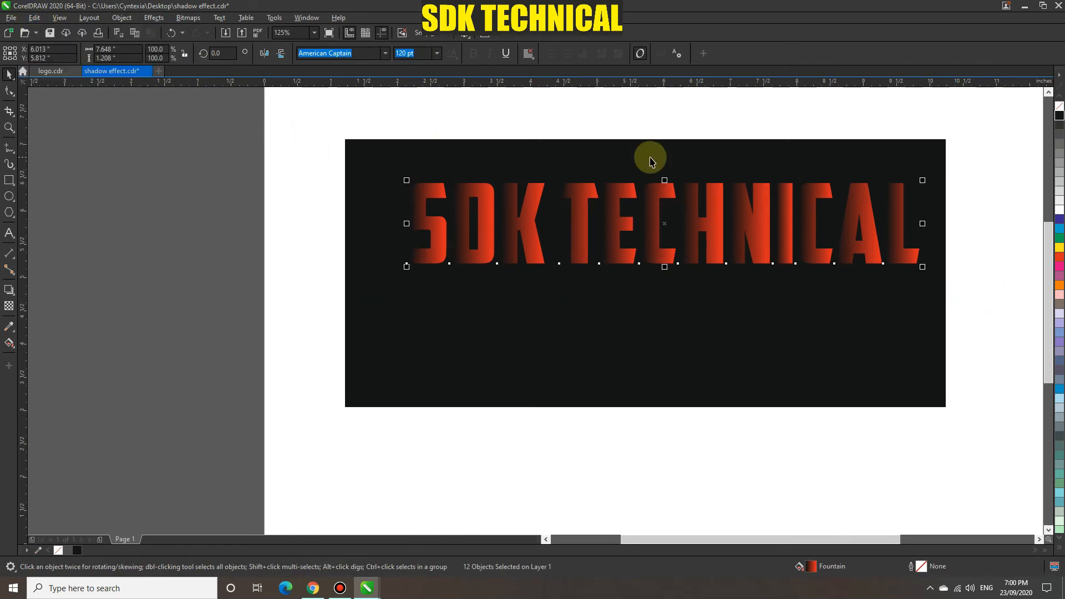
Flip the duplicated letters vertically below the originals, and shift them down slightly to leave a narrow gap
drag(666, 181, 671, 278)
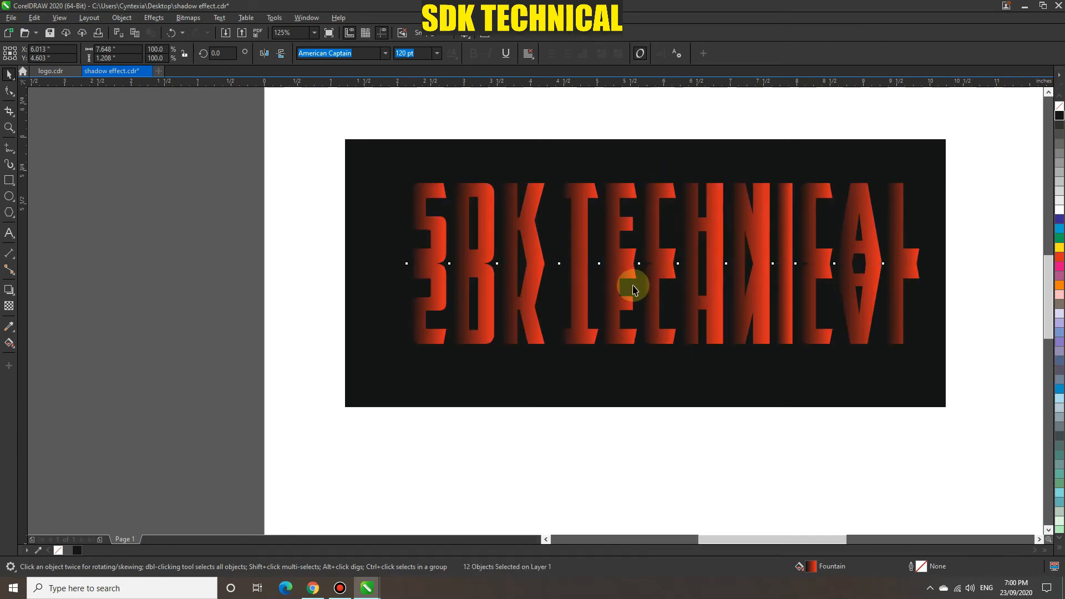
scroll(631, 286, up, 2)
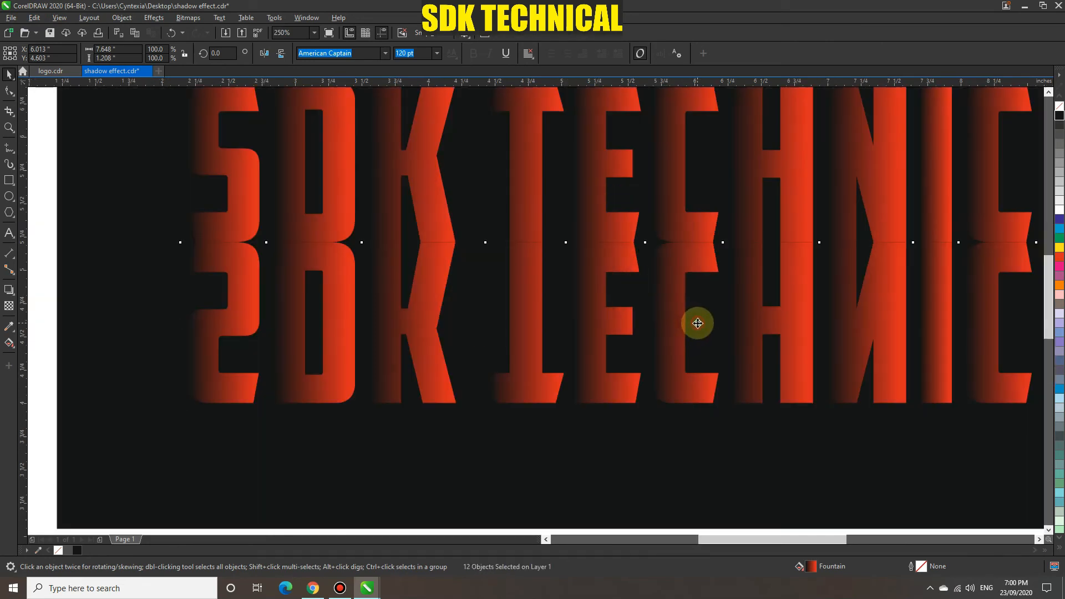
drag(698, 324, 698, 327)
scroll(698, 328, down, 2)
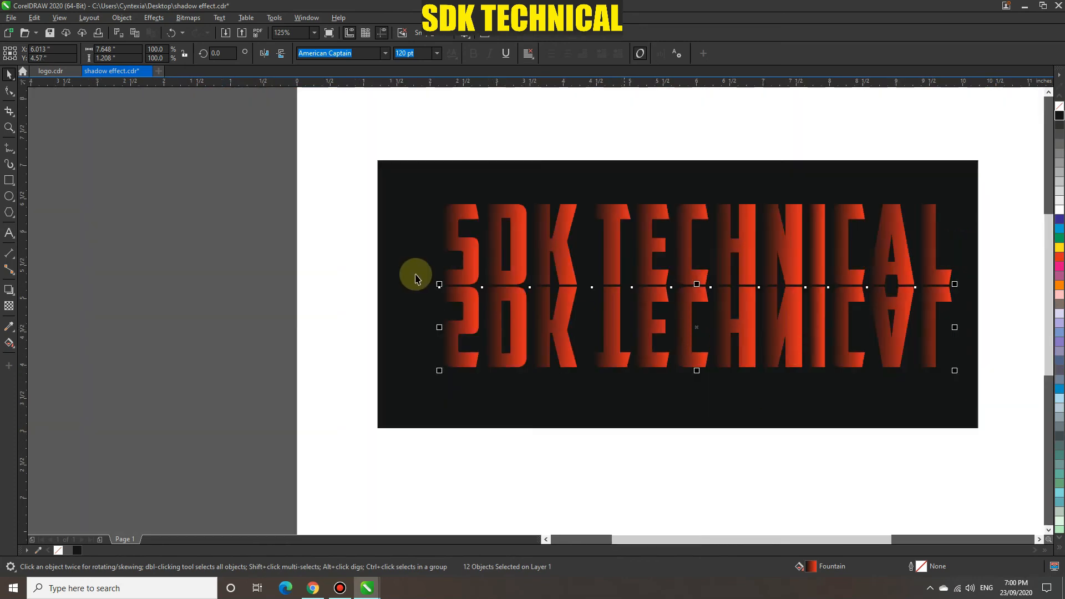
click(285, 316)
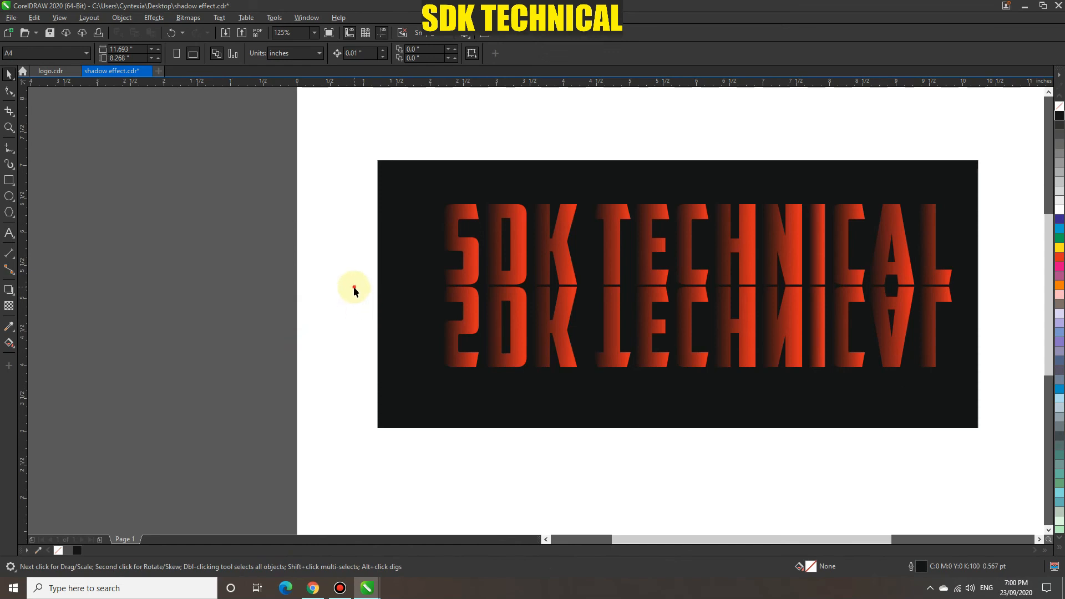
Apply a vertical linear fountain transparency to all the mirrored letters, fading them out downwards from the gap
drag(354, 288, 949, 395)
drag(1009, 271, 405, 400)
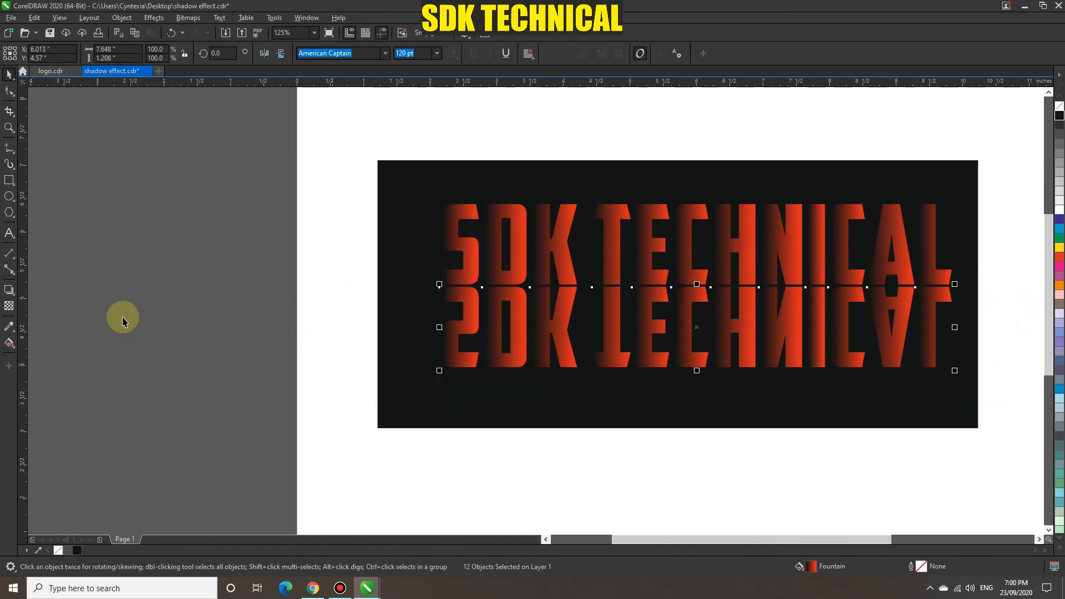
click(9, 306)
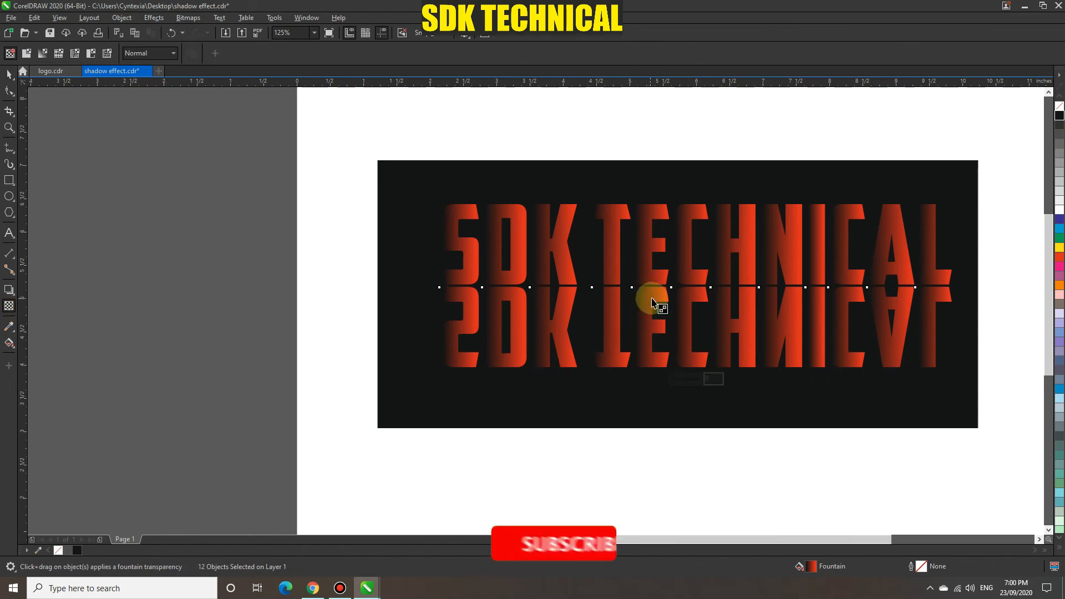
drag(655, 295, 654, 342)
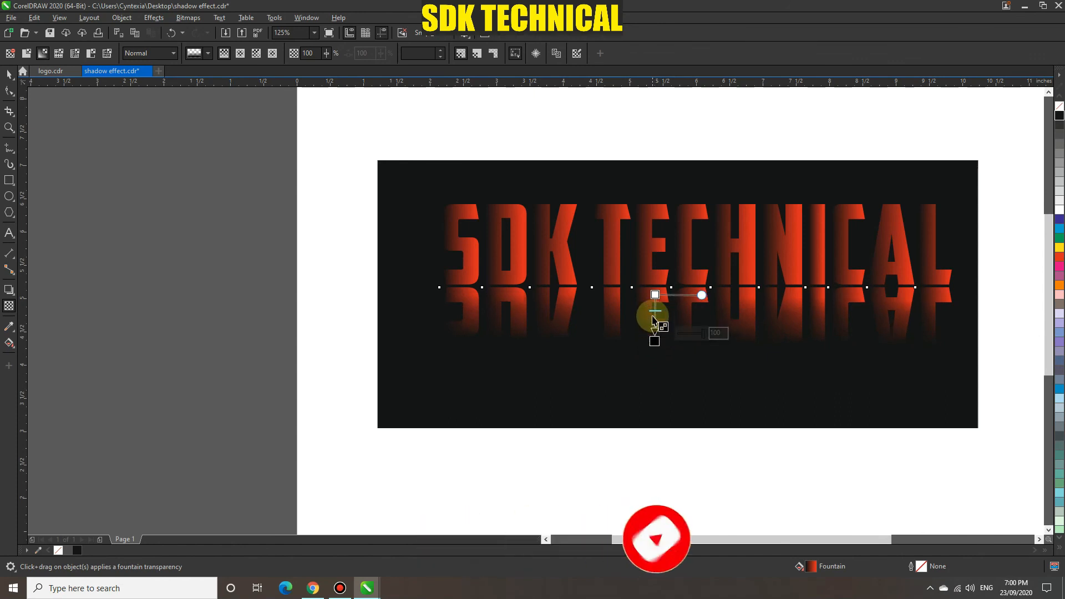
Adjust the transparency's midpoint and move its end point up slightly so the mirrored letters fade out sooner
drag(655, 309, 655, 303)
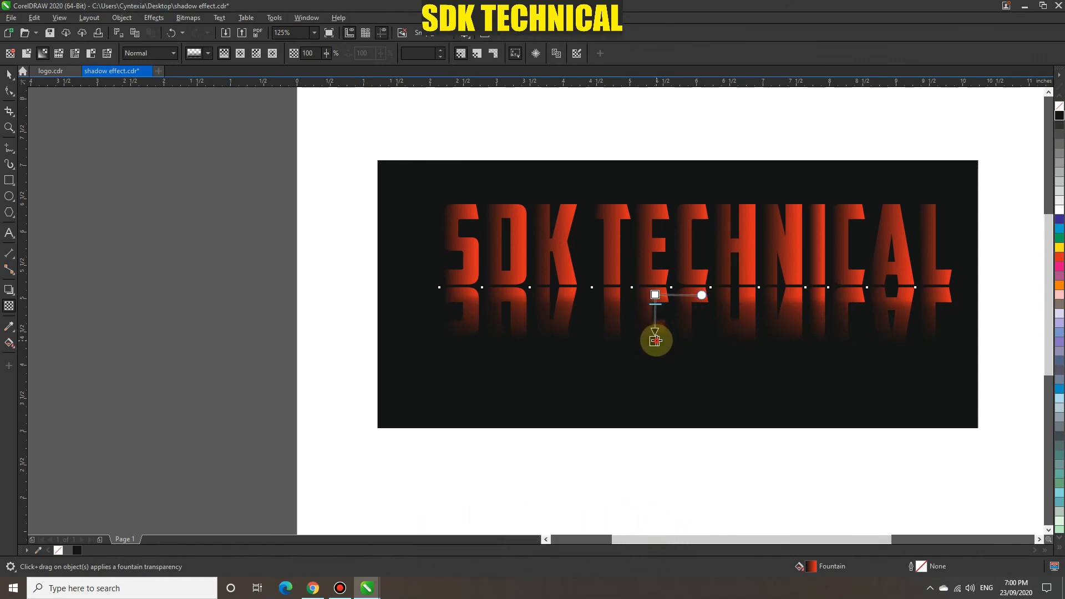
drag(655, 340, 655, 304)
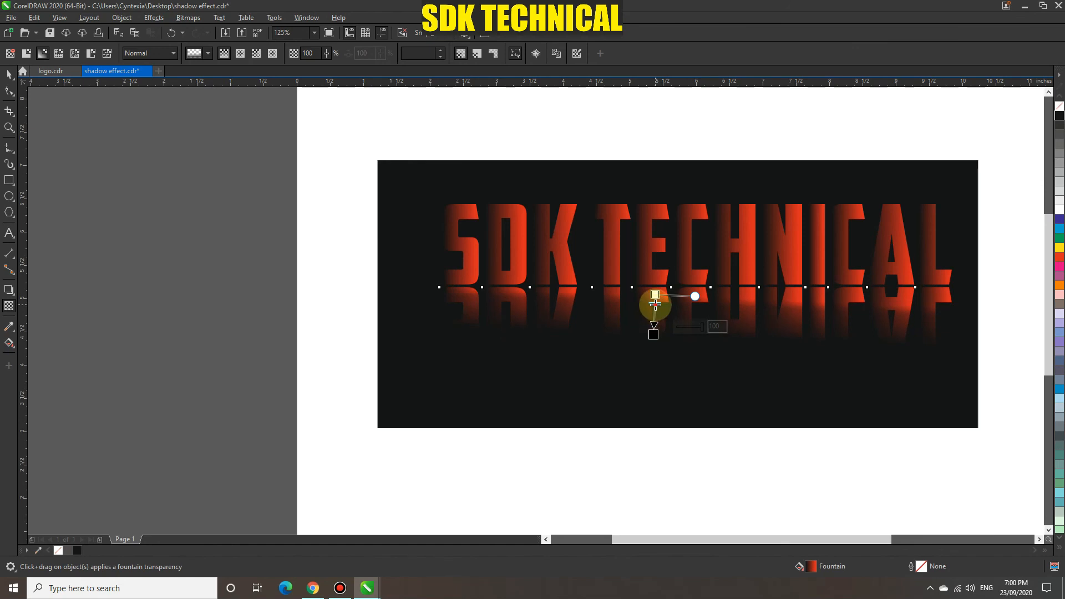
click(654, 334)
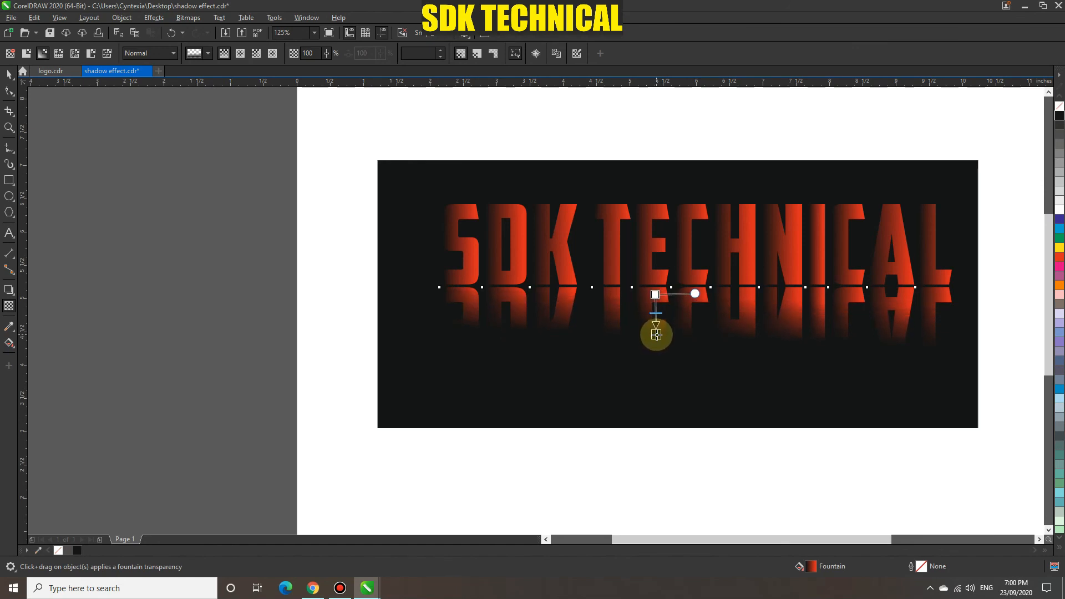
click(9, 74)
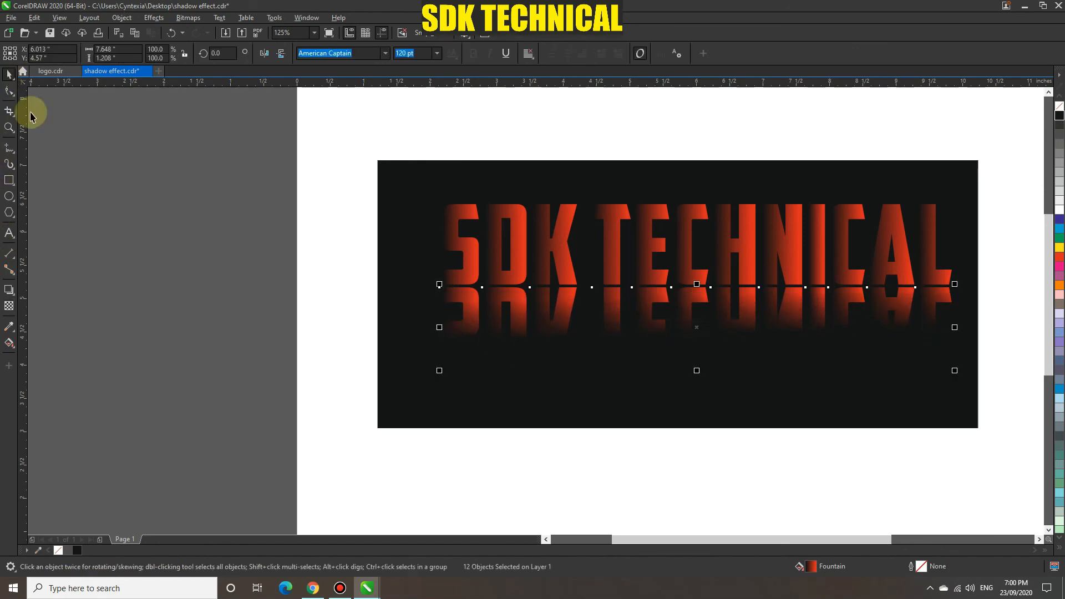
click(156, 271)
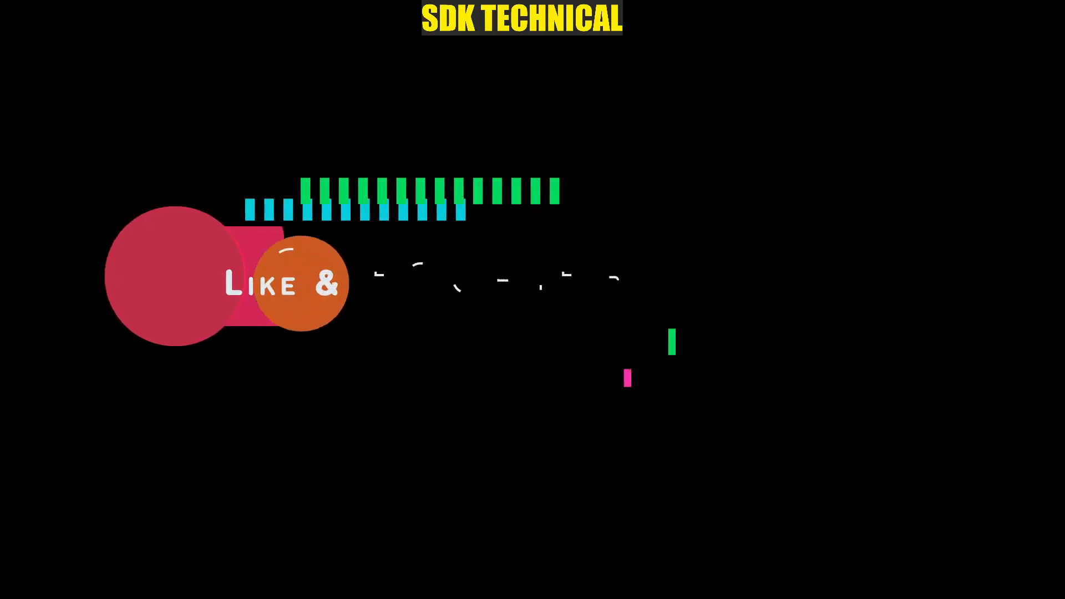